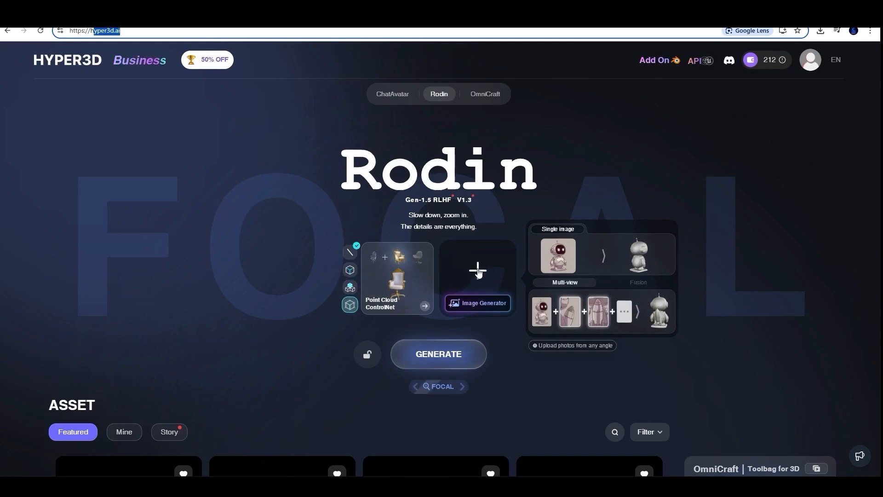
Generate a 3D model from the red and white robot image, and redo its geometry generation
click(478, 273)
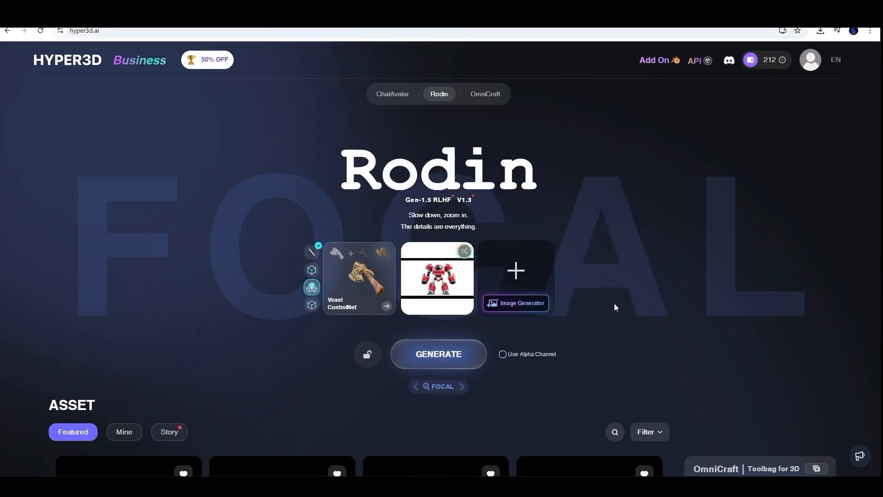
click(441, 356)
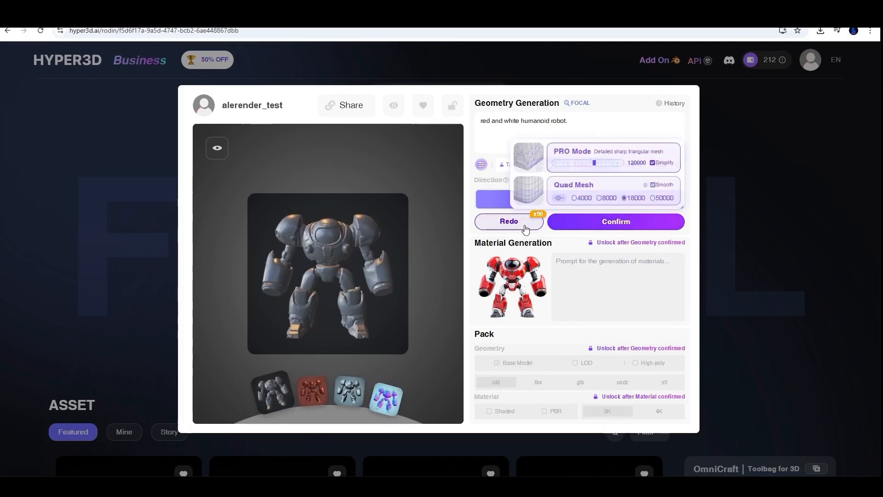
click(509, 223)
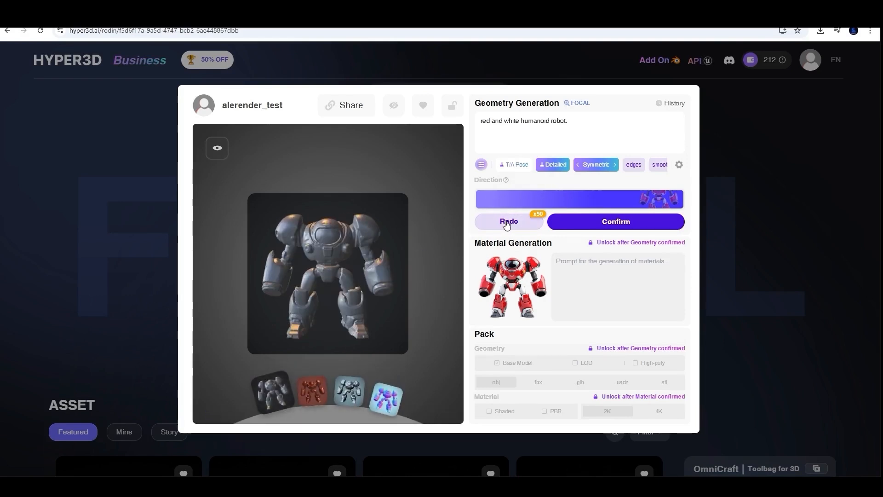
click(508, 222)
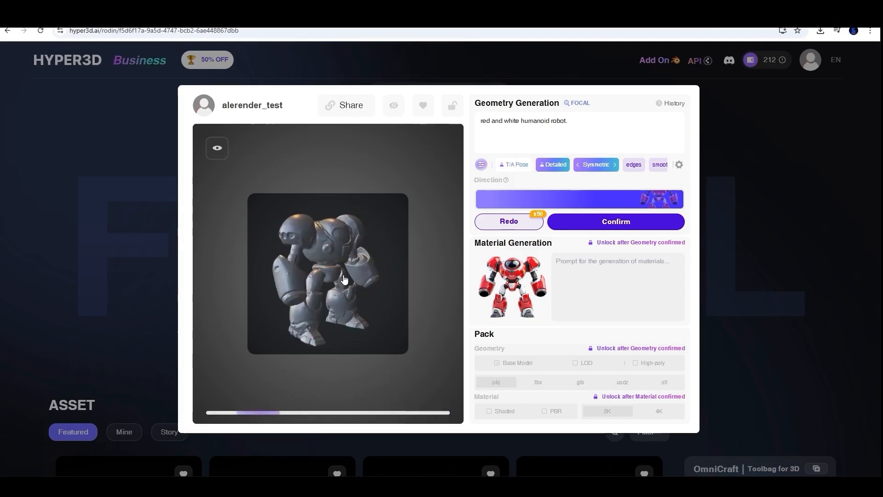
click(507, 223)
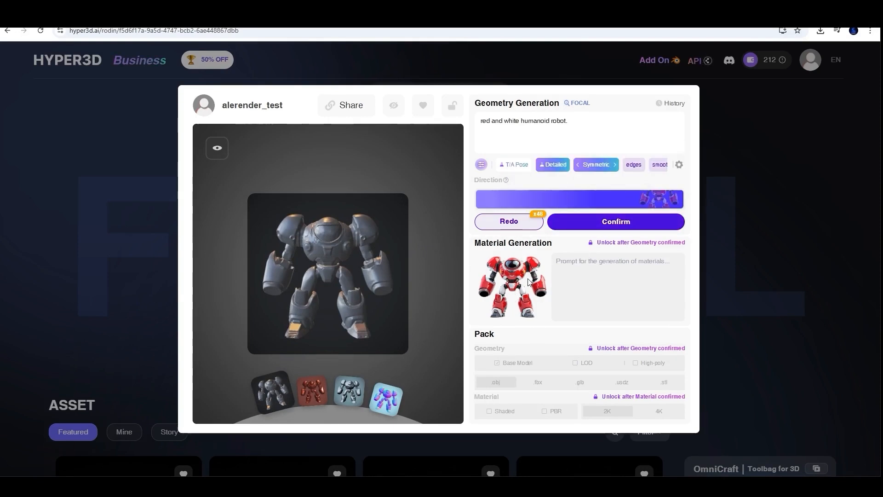
Set the PRO Mode mesh to 196000 with Simplify on and confirm the robot's geometry
mouse_move(592, 226)
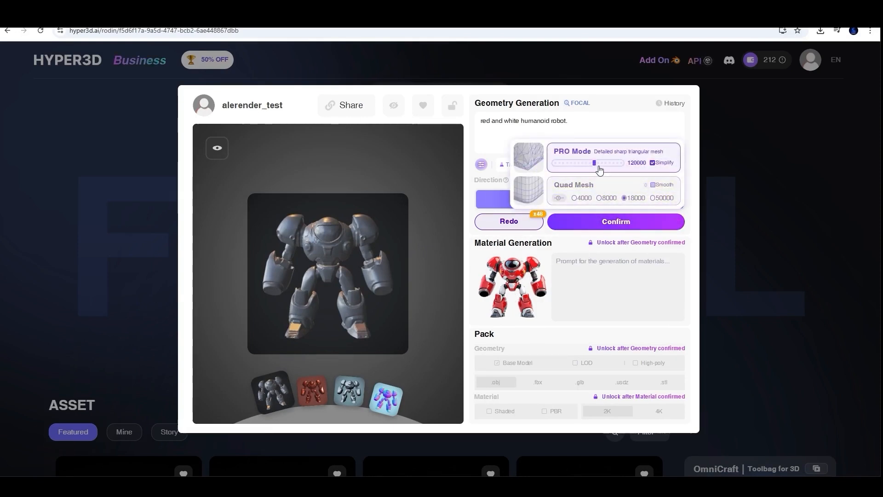
drag(595, 164, 598, 165)
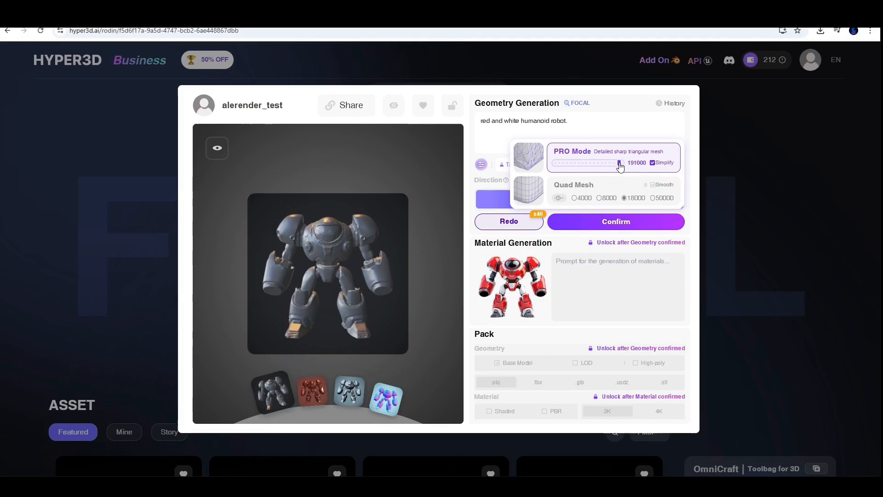
drag(621, 167, 623, 167)
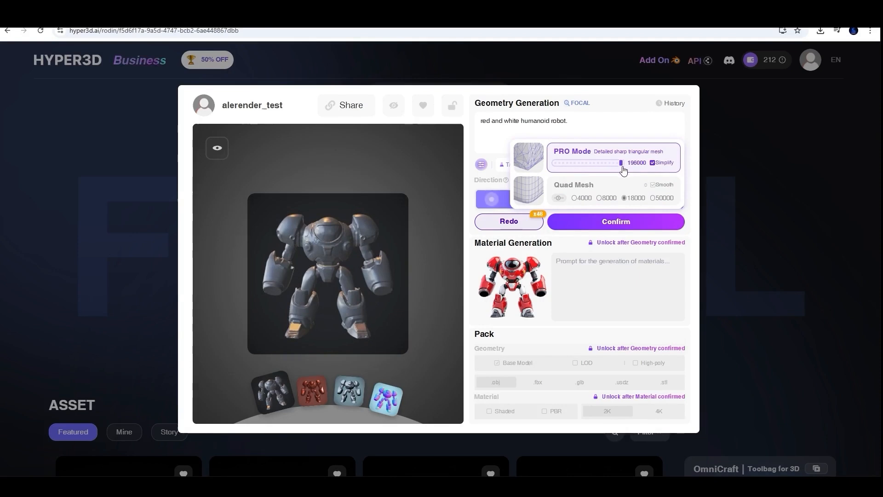
click(653, 185)
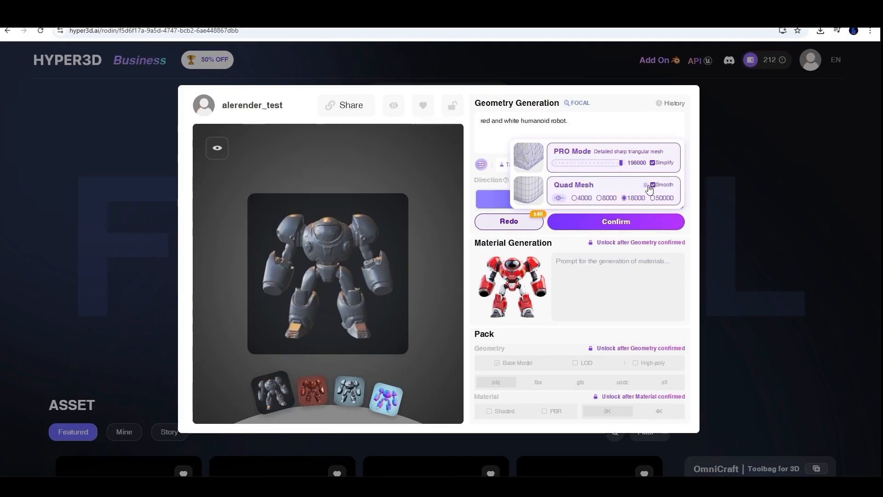
mouse_move(650, 189)
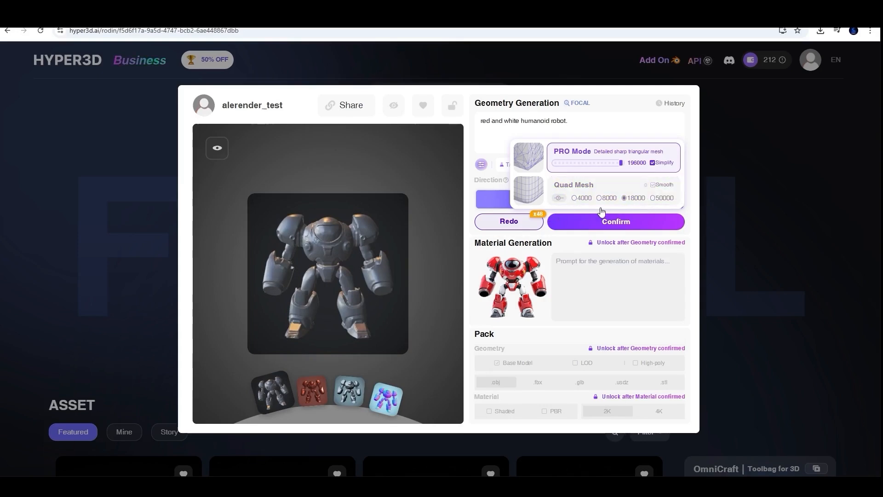
mouse_move(604, 225)
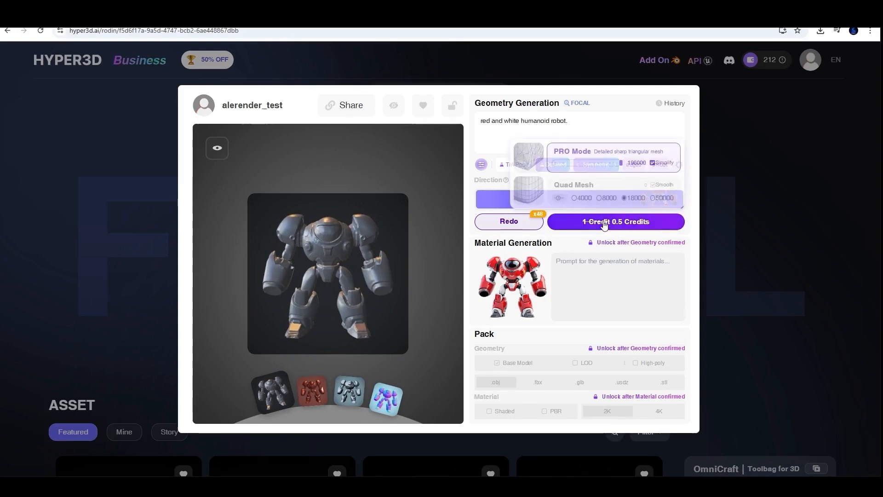
click(604, 222)
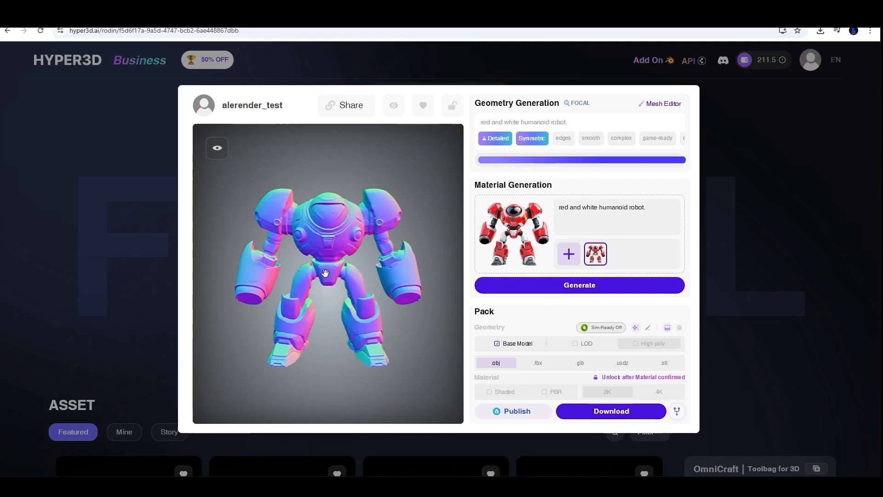
Generate the robot's material with PBR Temperature 10 and Reference Strength 1
mouse_move(324, 272)
mouse_down()
mouse_move(379, 270)
mouse_move(323, 255)
mouse_move(338, 269)
mouse_up()
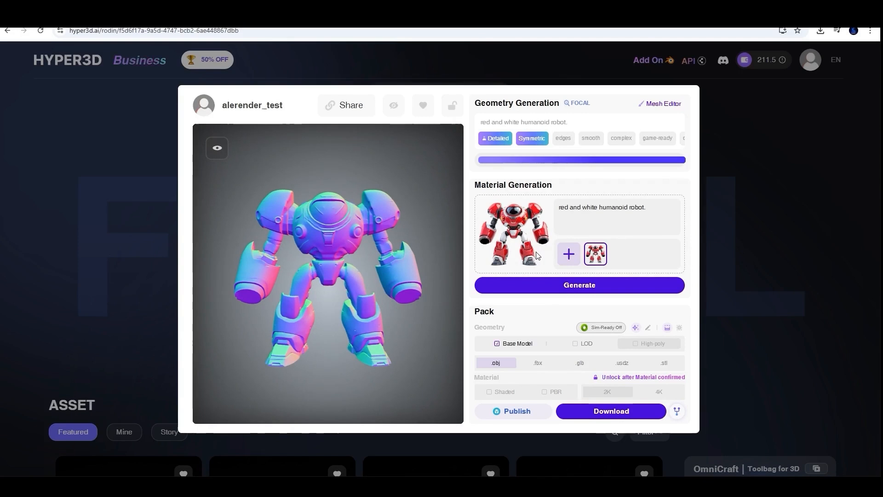
mouse_move(582, 288)
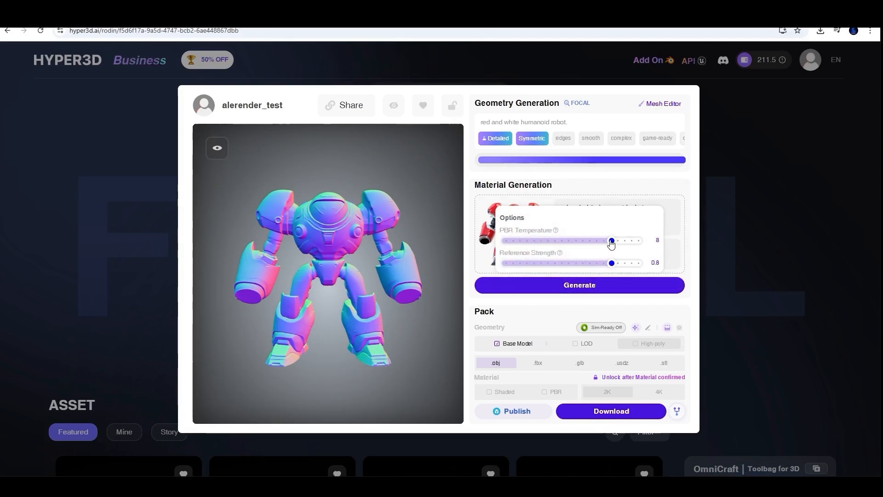
drag(611, 244, 641, 246)
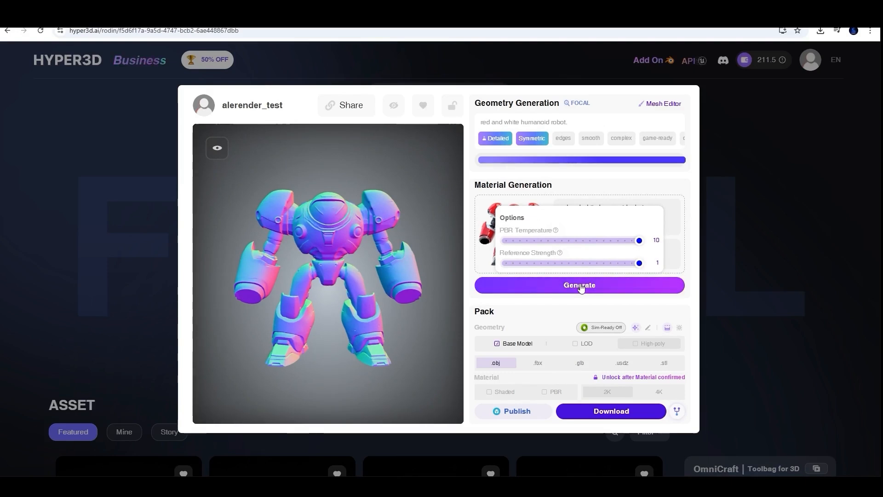
click(580, 287)
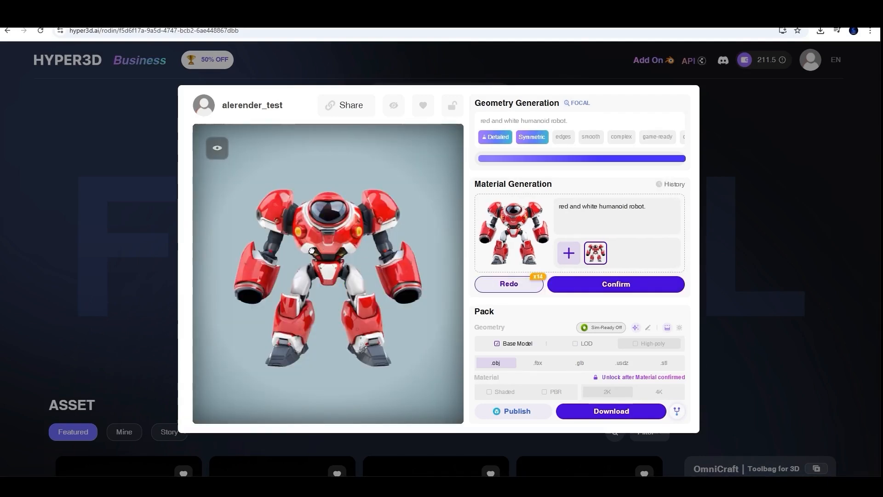
Examine the textured robot from several angles and up close to check its material quality
drag(312, 251, 291, 307)
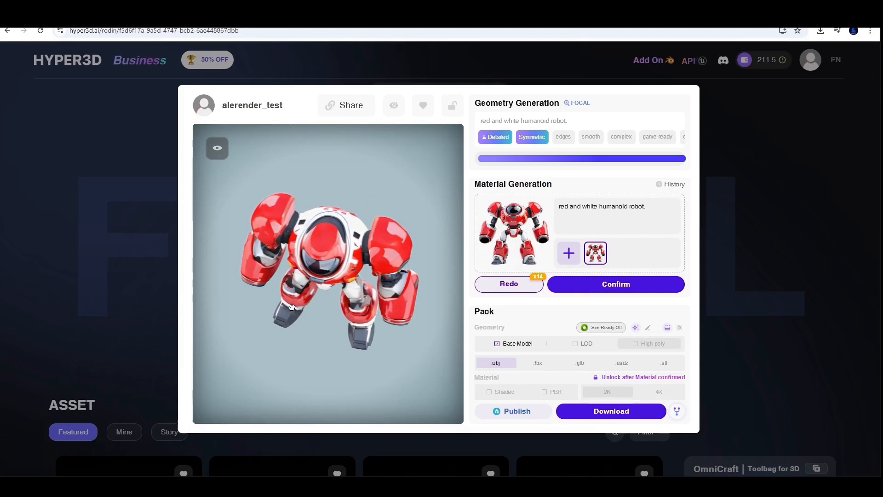
drag(339, 276, 394, 224)
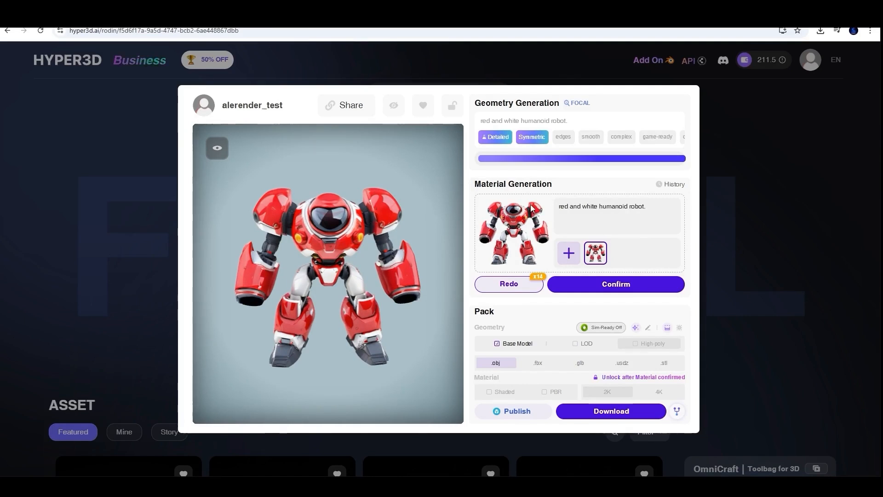
drag(340, 258, 357, 253)
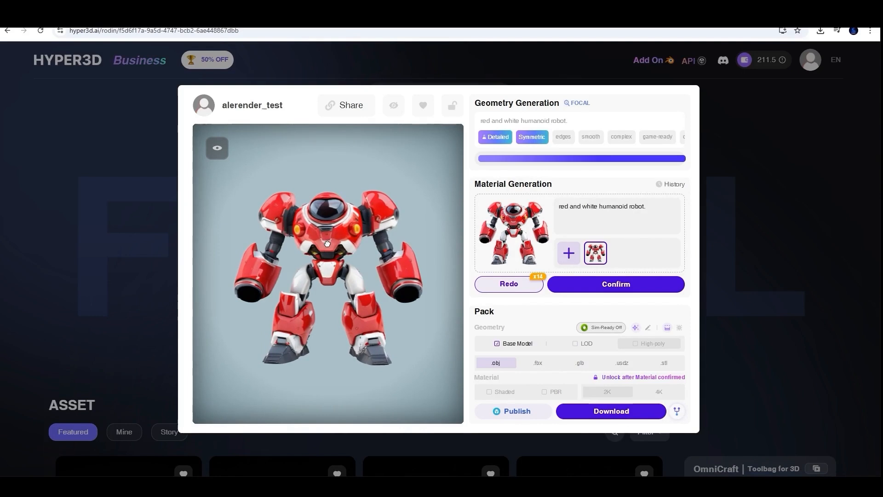
scroll(328, 235, up, 5)
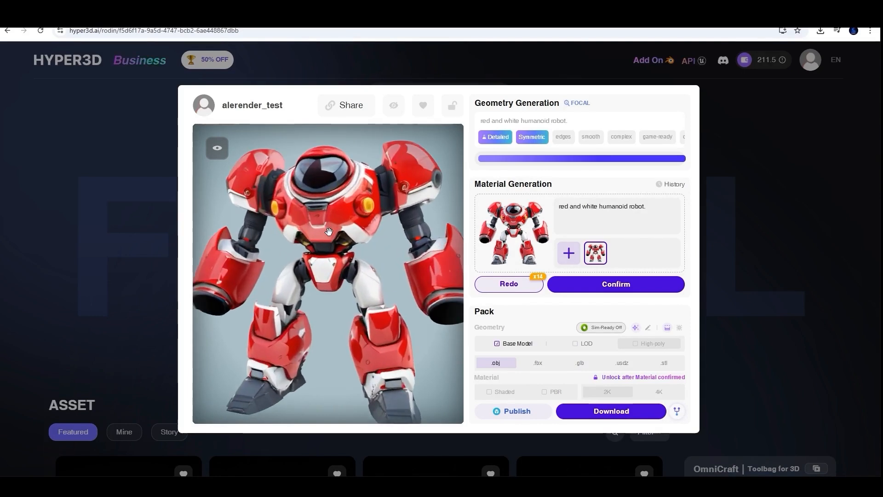
scroll(329, 232, down, 5)
drag(329, 231, 321, 213)
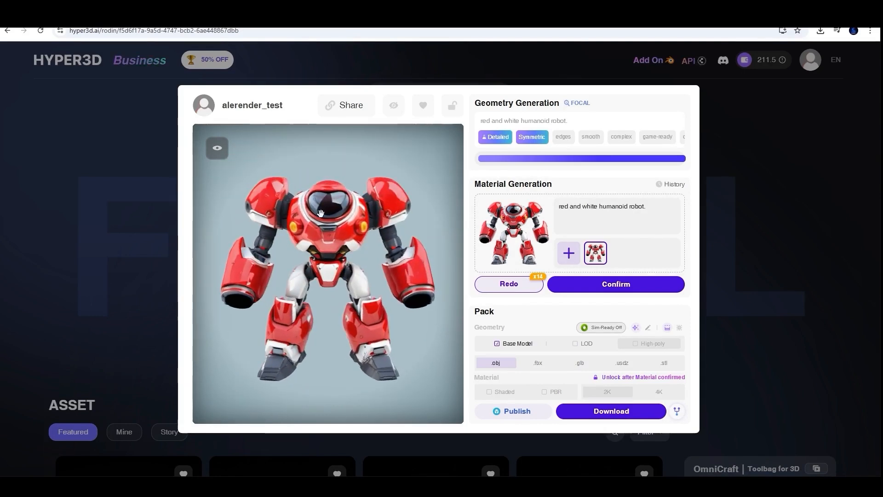
drag(329, 248, 331, 236)
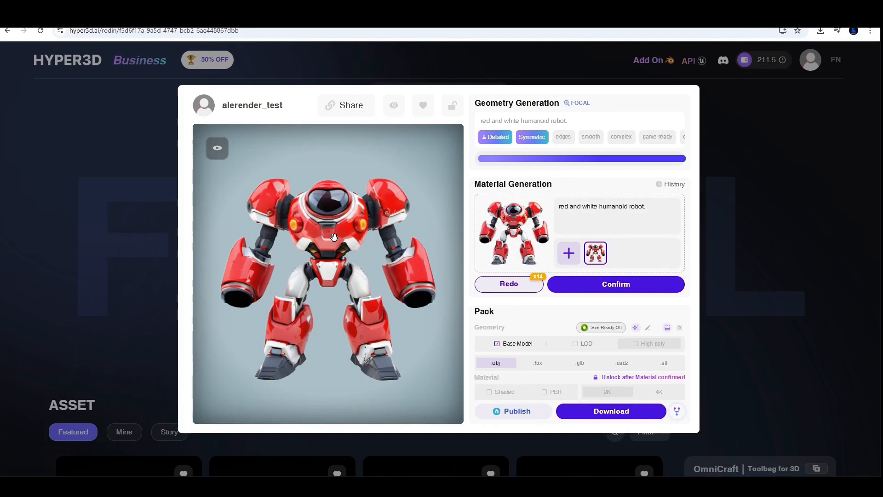
mouse_move(334, 237)
mouse_down()
mouse_move(349, 241)
mouse_move(331, 250)
mouse_up()
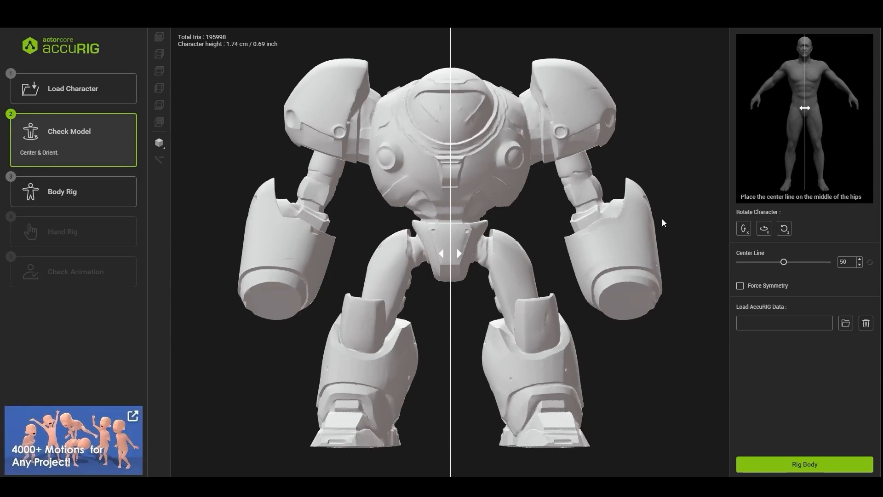
In AccuRIG, set the center line to 50.04 on the robot's hips, enable Force Symmetry, and start the body rig
drag(449, 217, 450, 217)
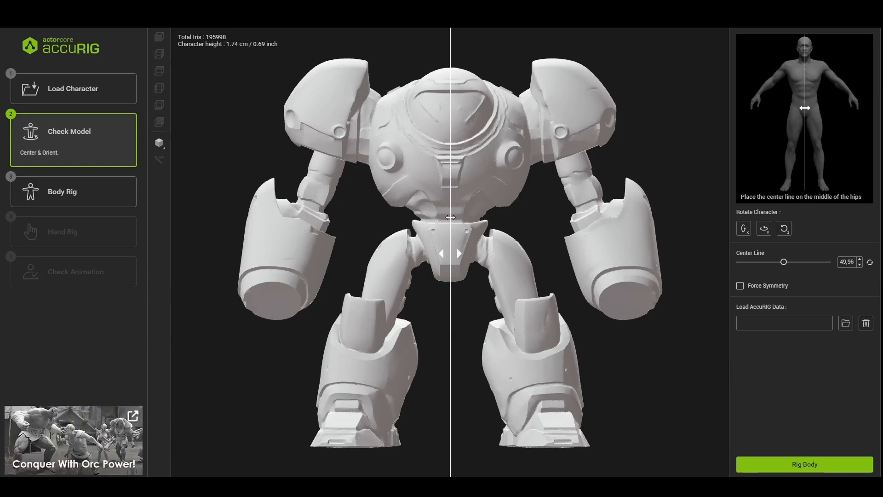
click(740, 286)
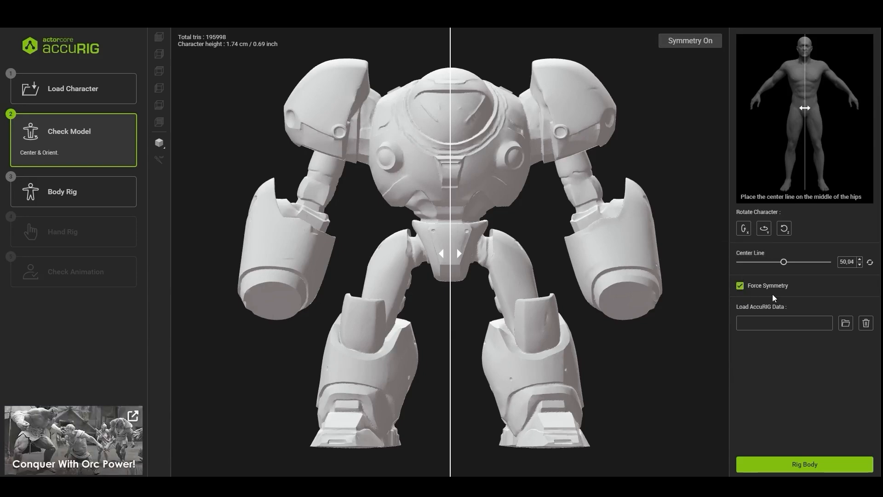
click(805, 466)
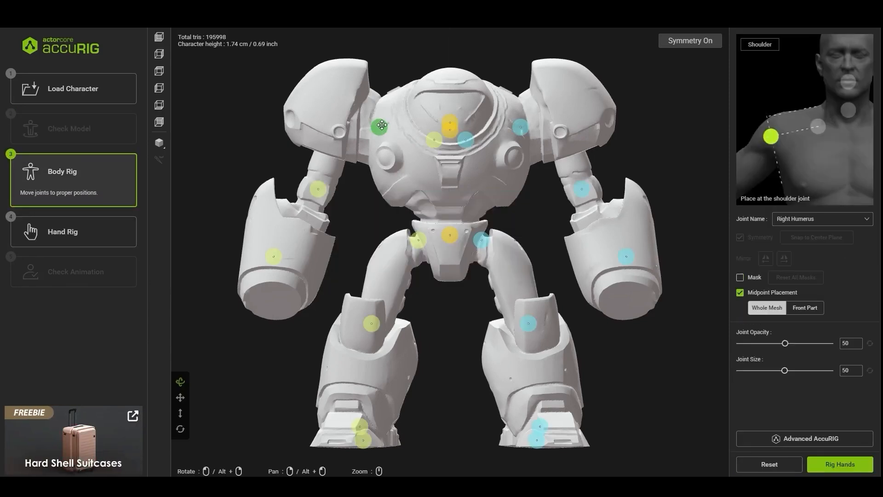
Move the right shoulder and clavicle joints outward toward the shoulder armor, and raise the neck and head joints into the visor
drag(382, 125, 363, 123)
drag(434, 140, 394, 122)
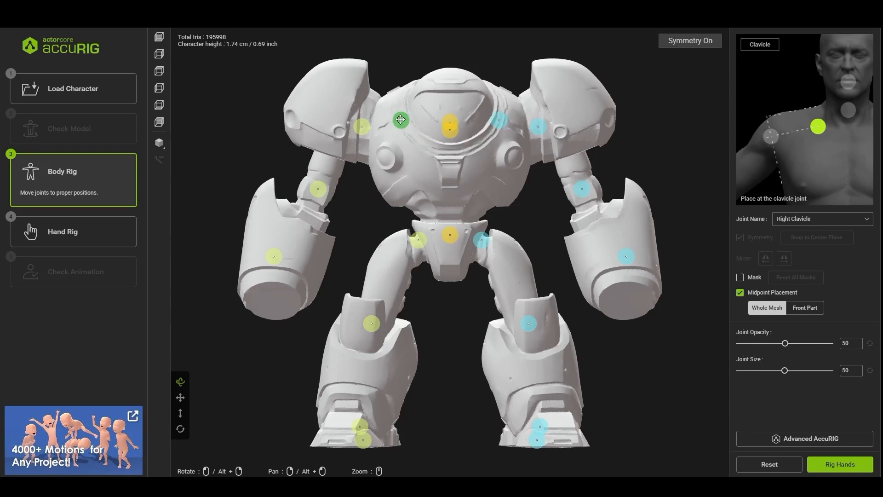
click(450, 123)
drag(450, 123, 448, 106)
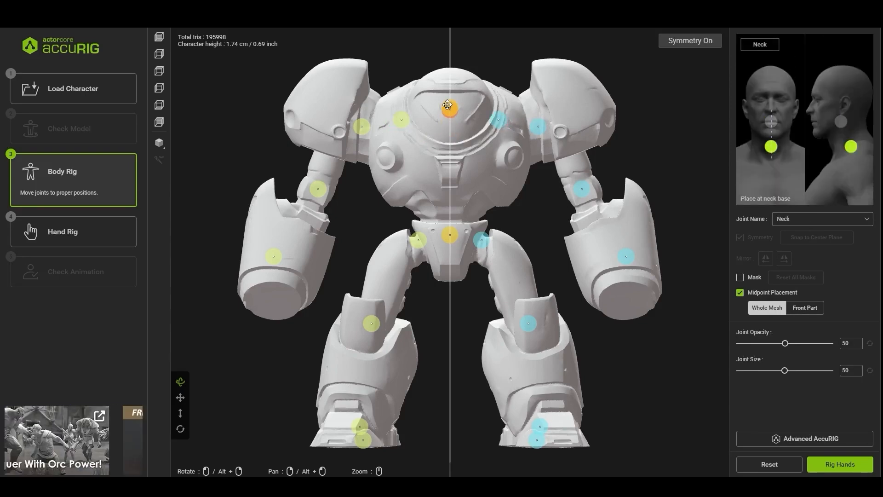
Place the right elbow joint slightly higher on the arm and the right wrist joint near the forearm's lower end
click(318, 189)
drag(318, 189, 322, 180)
click(274, 256)
drag(273, 257, 279, 279)
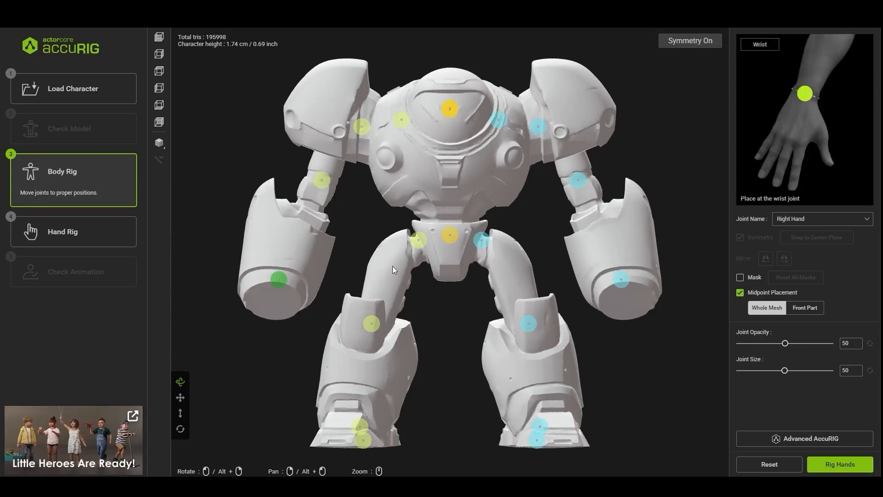
Reposition the hip center, right thigh, knee, ankle and toe base joints to fit the robot's pelvis, leg and foot
drag(450, 236, 450, 225)
drag(419, 240, 413, 249)
drag(376, 321, 366, 339)
drag(361, 426, 341, 442)
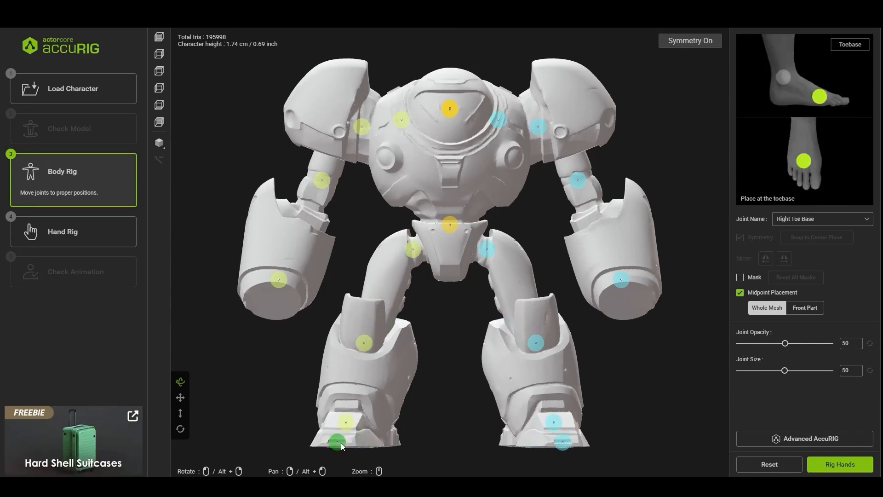
Rig the hands with the number of fingers set to 0
click(837, 465)
click(440, 236)
click(399, 298)
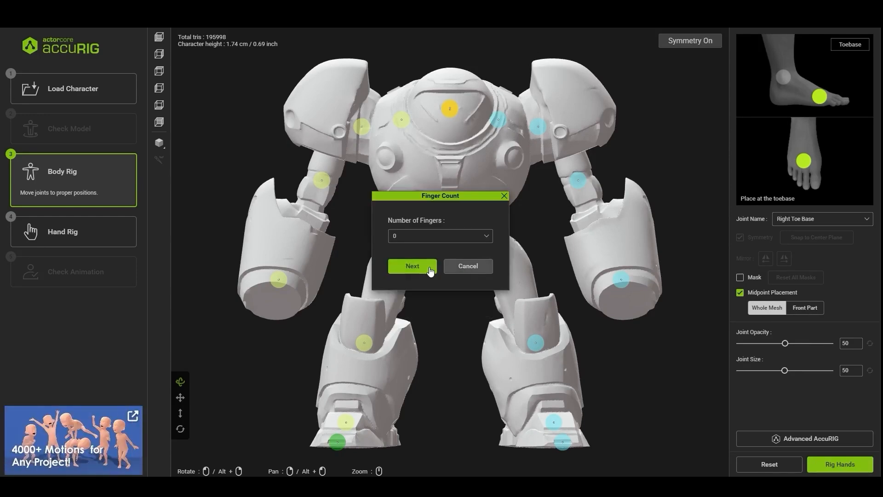
click(430, 271)
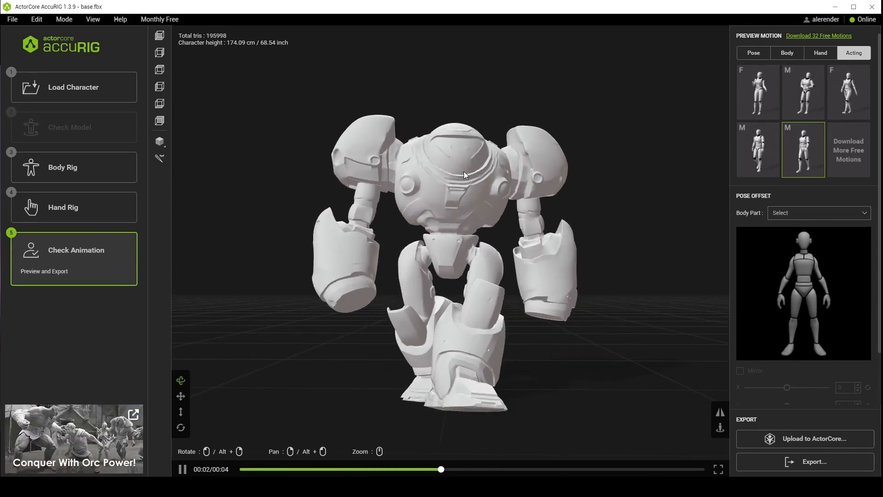
Put the robot in the T-pose preview and choose the target application for its FBX export
click(754, 52)
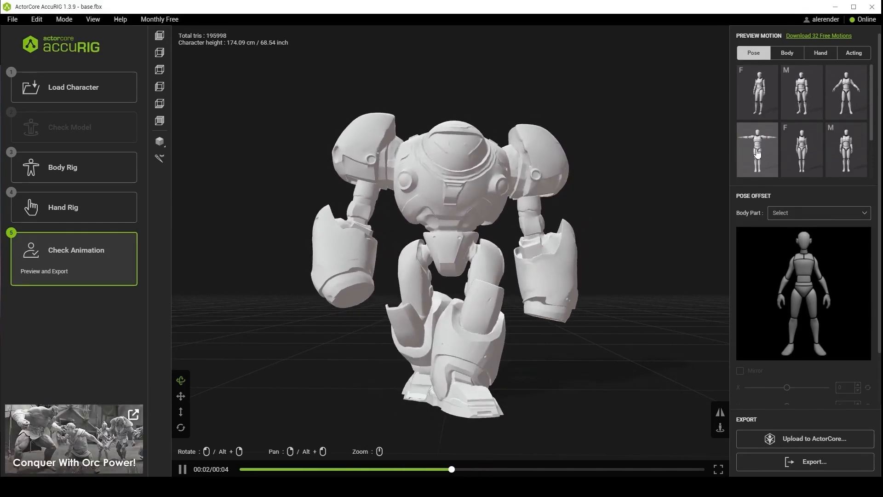
click(758, 150)
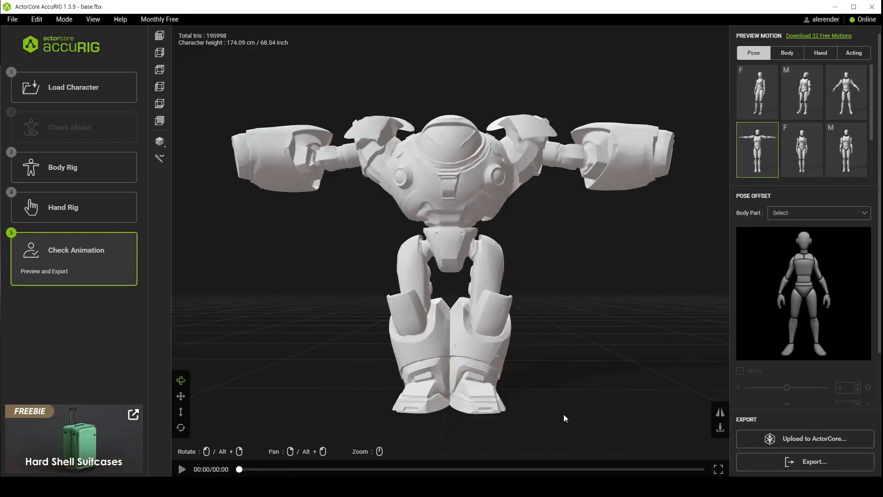
click(810, 461)
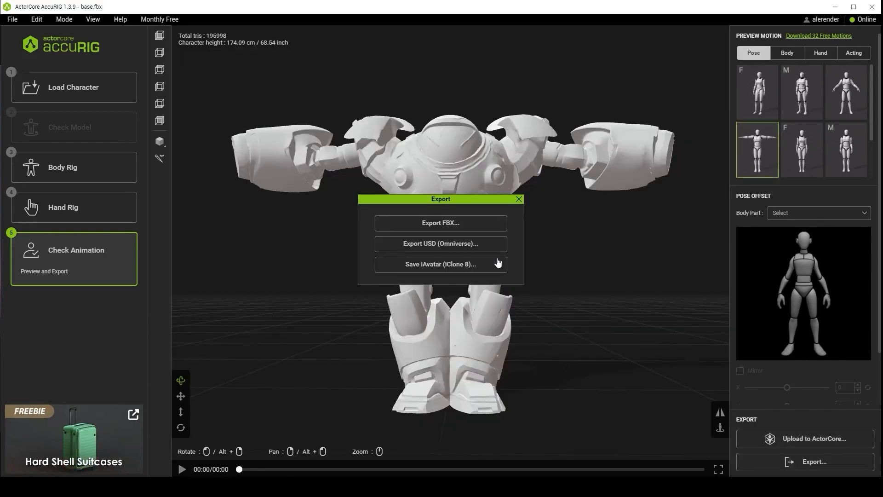
click(474, 224)
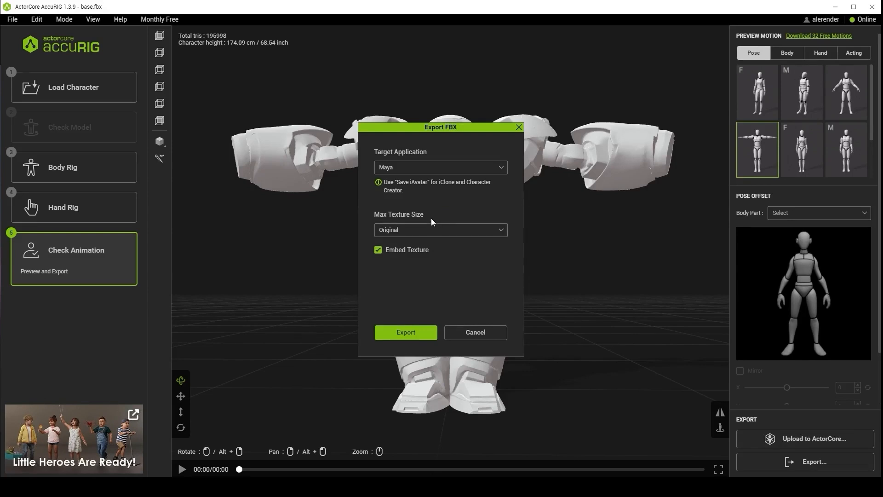
click(430, 168)
click(401, 223)
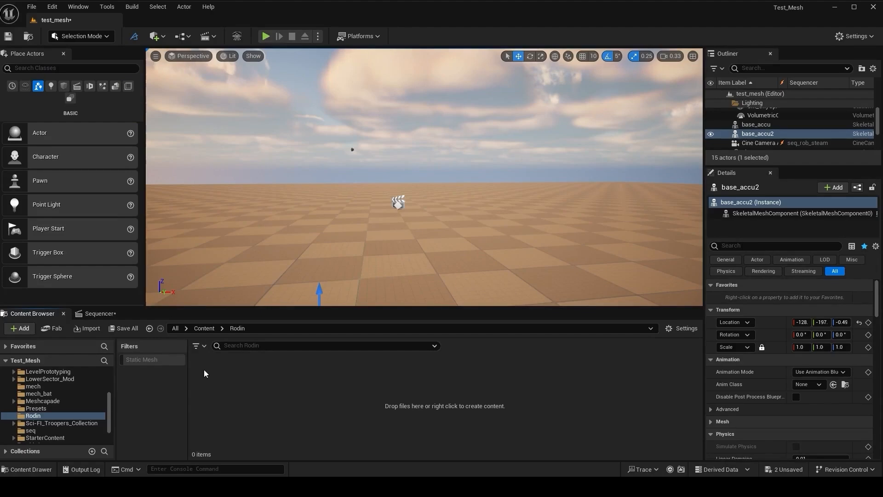
In Unreal Editor, import base_accu_2.fbx as a skeletal mesh into the Rodin folder and place it in the level
right_click(265, 386)
click(308, 125)
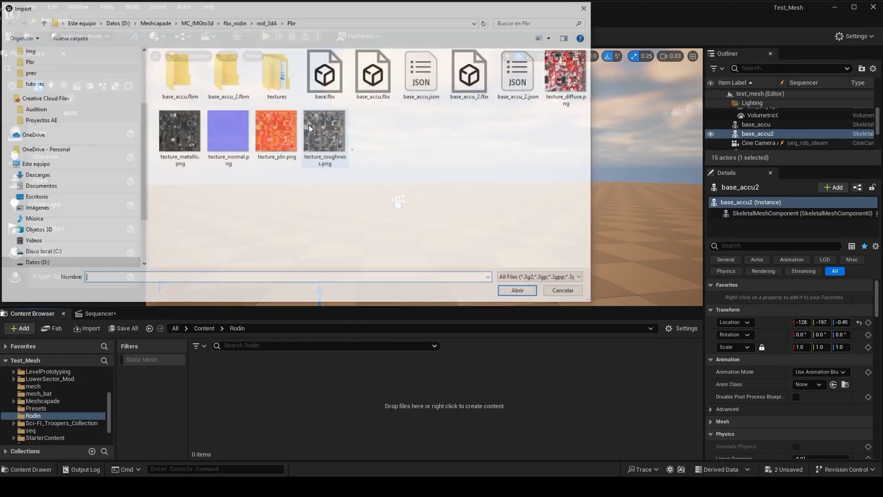
double_click(308, 125)
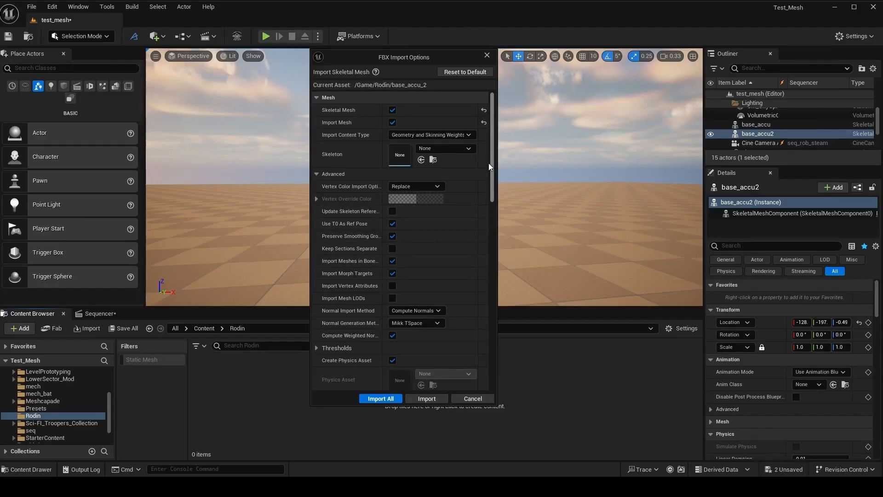
drag(488, 163, 489, 223)
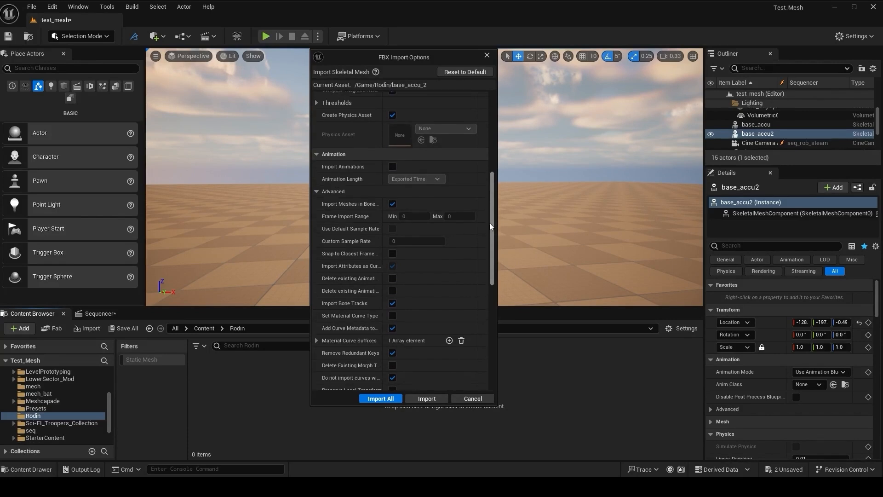
click(380, 398)
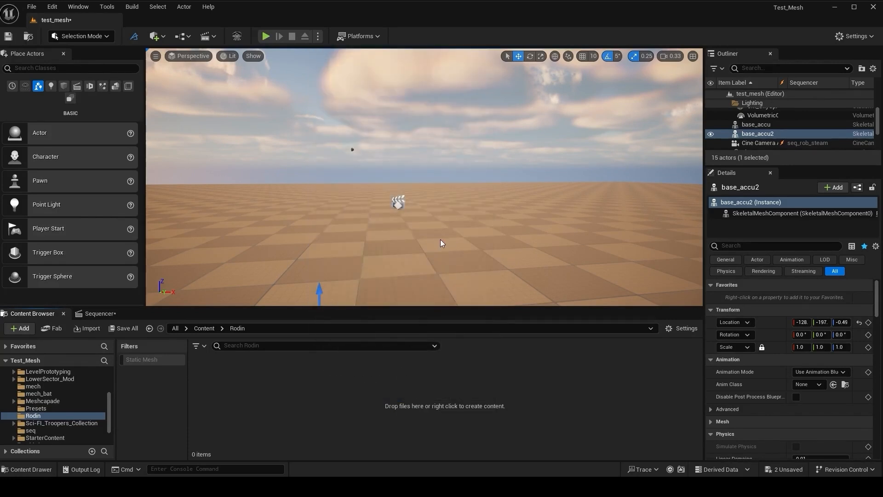
drag(210, 378, 416, 244)
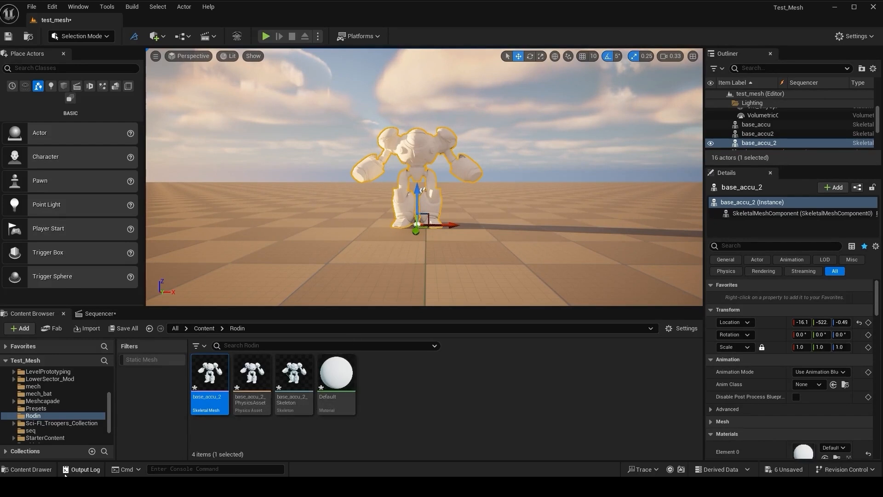
Import the diffuse, metallic, normal, pbr and roughness PNG textures from the Pbr folder into the Rodin folder
shift+click(526, 215)
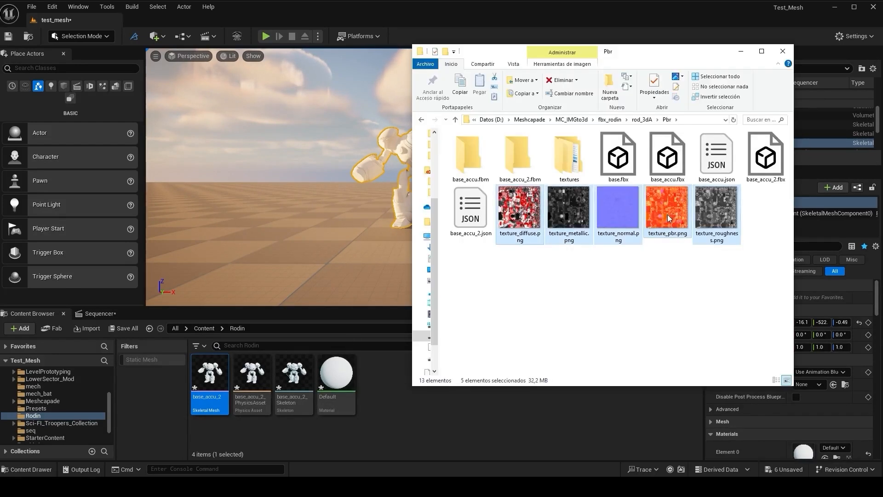
drag(668, 218, 495, 420)
drag(470, 386, 469, 389)
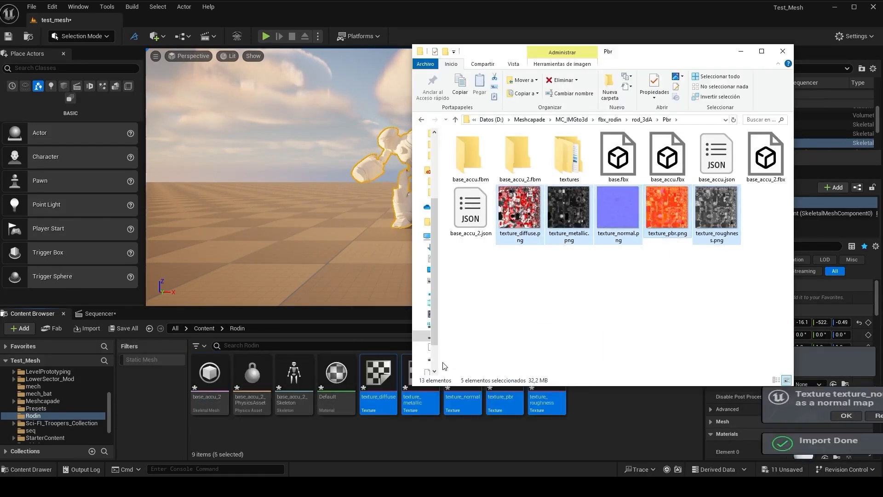
click(791, 54)
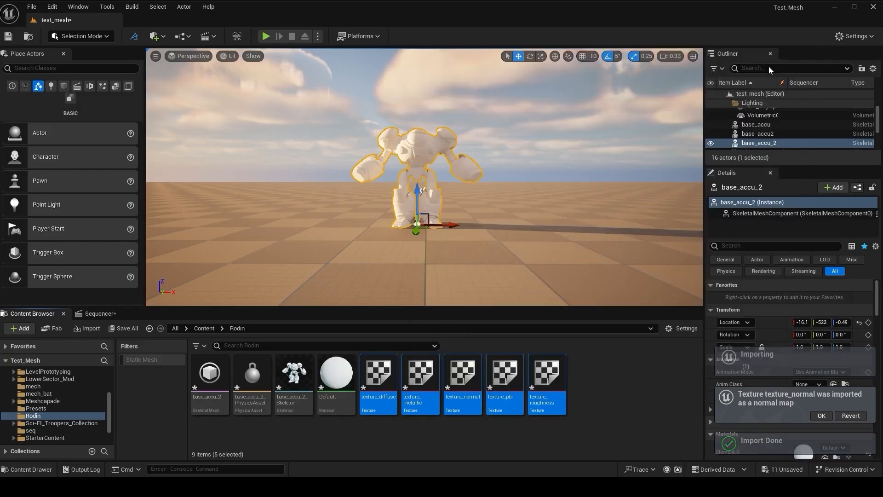
Open the Default material and add the five imported textures to its graph as texture samples
double_click(336, 377)
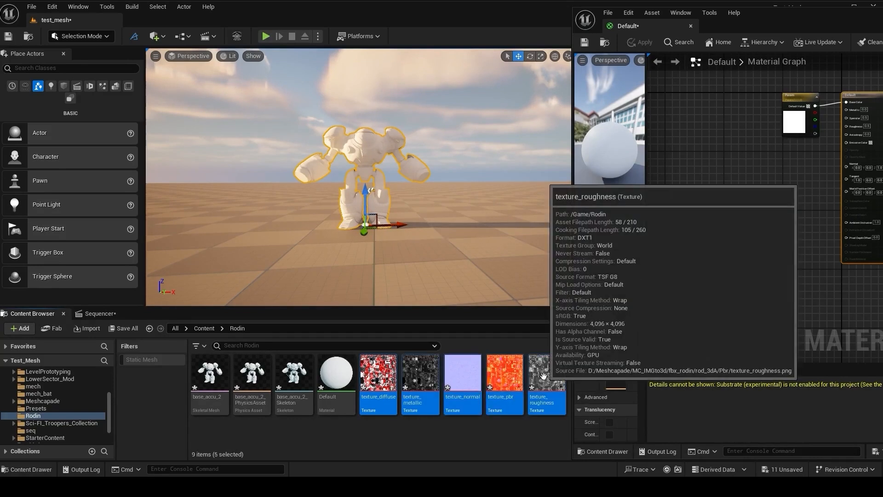
shift+click(529, 381)
drag(529, 381, 710, 188)
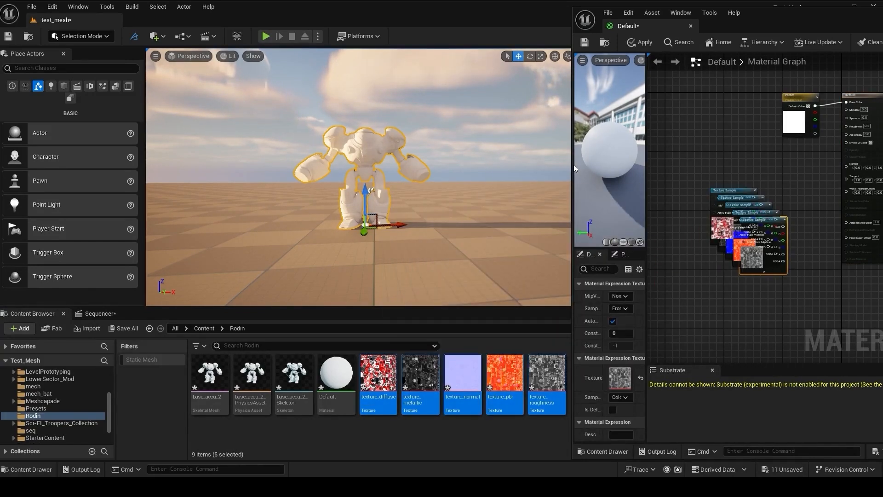
drag(574, 165, 190, 164)
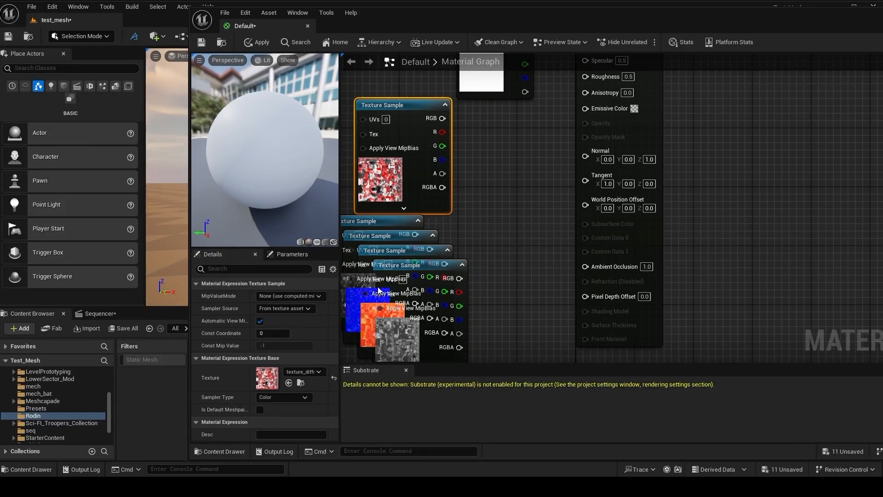
Replace the Param node with the diffuse texture sample as the input of the material's Base Color
right_drag(505, 139, 503, 265)
click(491, 145)
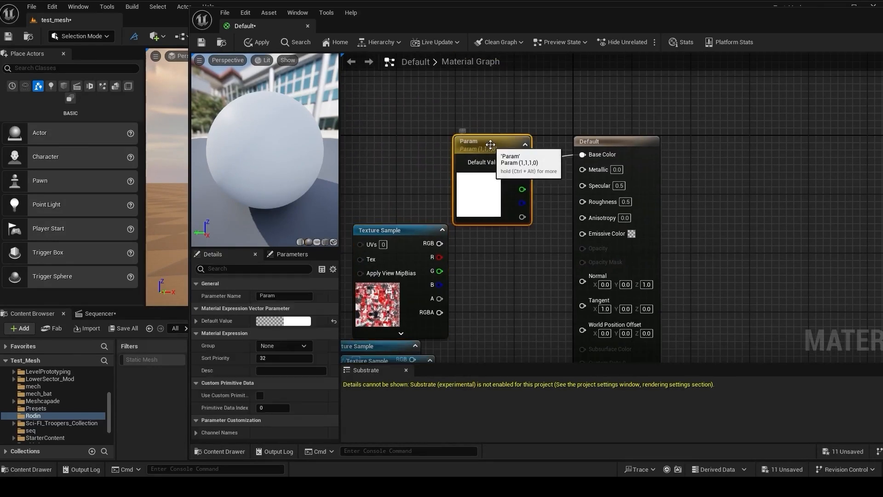
key(Delete)
drag(407, 231, 583, 155)
Connect the metallic texture sample to the material's Metallic input and place its node below the diffuse node
right_drag(390, 336, 514, 240)
click(474, 253)
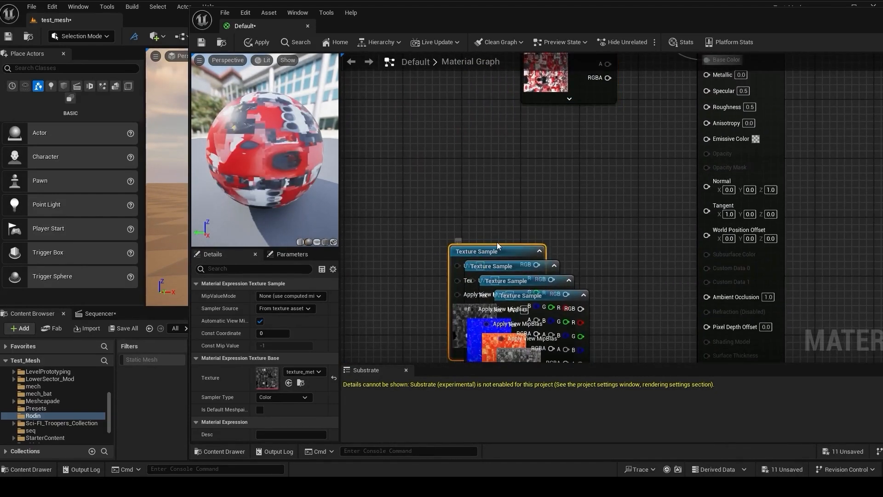
drag(498, 249, 707, 74)
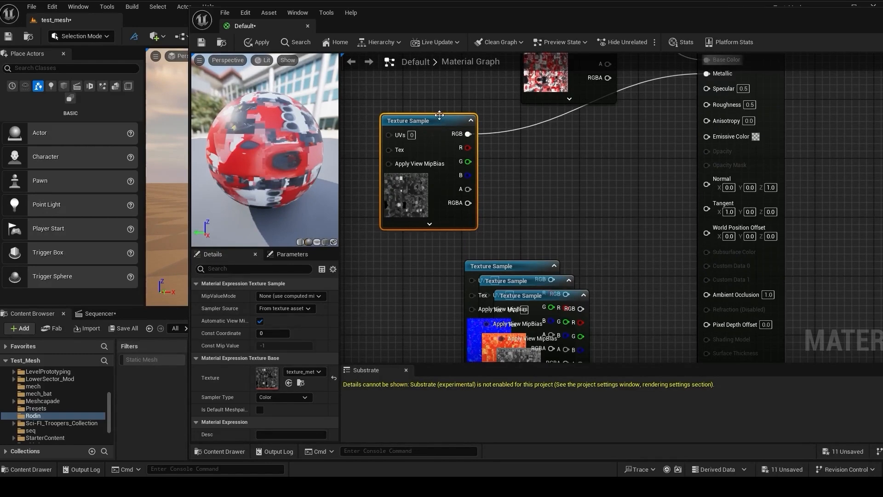
drag(439, 115, 573, 130)
Connect the normal texture sample to the material's Normal input and move the metallic node out of the way
click(502, 271)
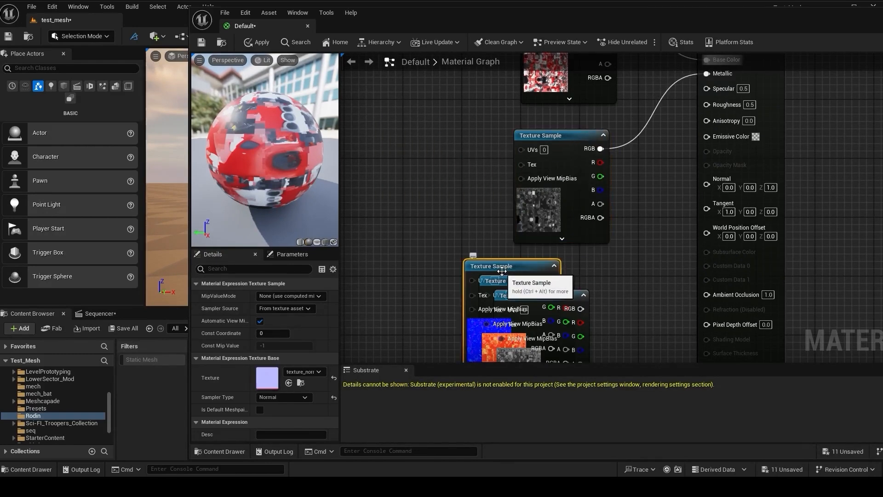
drag(503, 266, 397, 223)
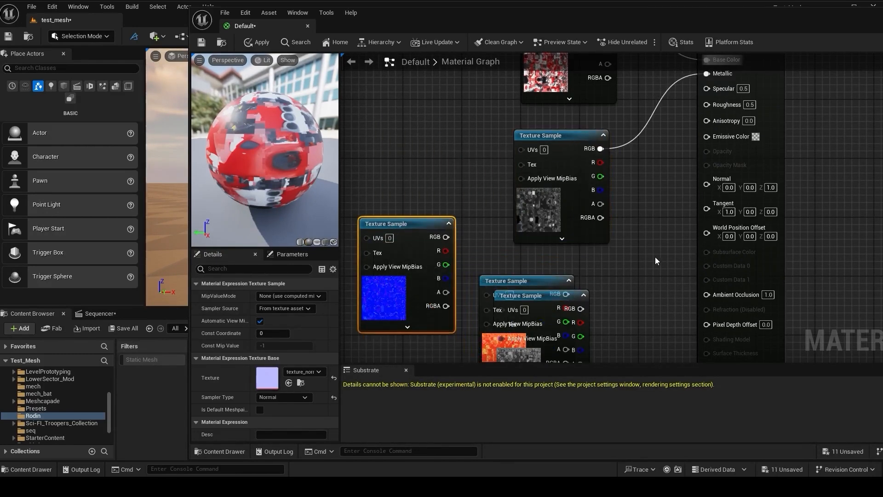
right_drag(481, 257, 443, 245)
drag(407, 226, 666, 172)
drag(502, 120, 367, 76)
right_drag(500, 158, 556, 106)
Separate the overlapping pbr and roughness texture samples and arrange them below the normal texture node
drag(560, 217, 477, 270)
drag(554, 228, 582, 223)
right_drag(531, 333, 504, 244)
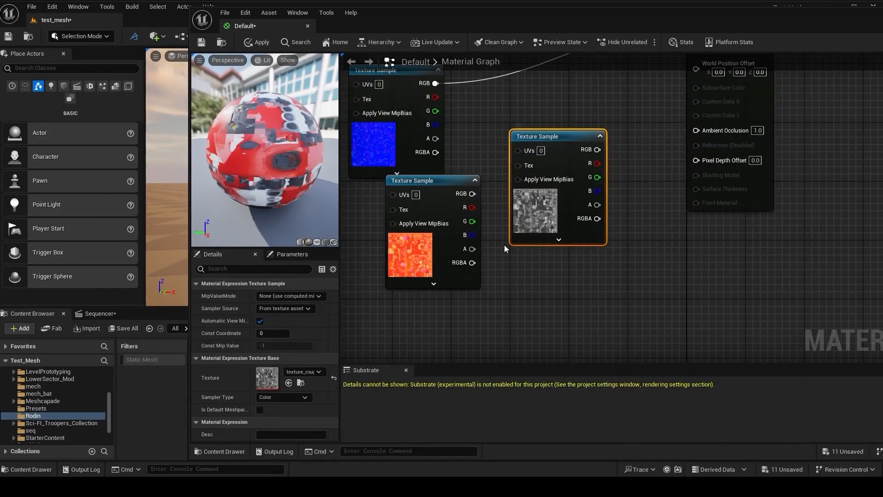
drag(451, 180, 421, 239)
click(547, 137)
drag(555, 137, 527, 191)
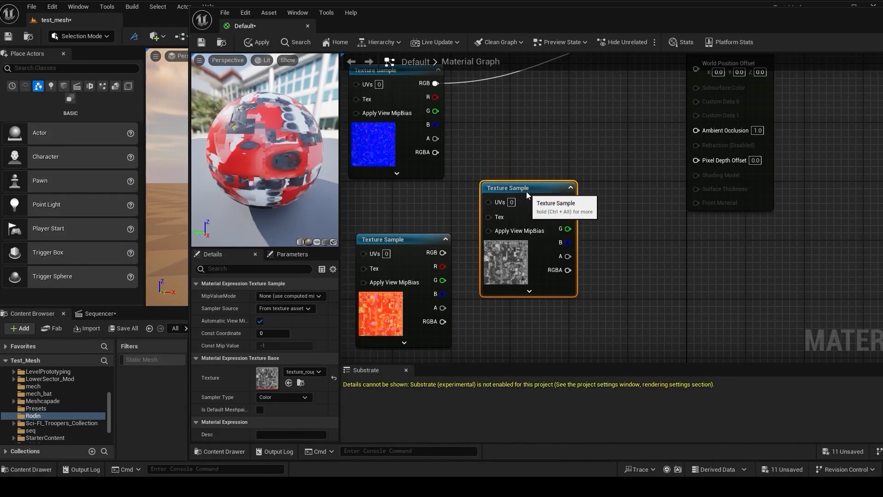
Move the diffuse node aside and connect the roughness texture sample to the material's Roughness input
right_drag(609, 160, 588, 359)
scroll(543, 281, down, 4)
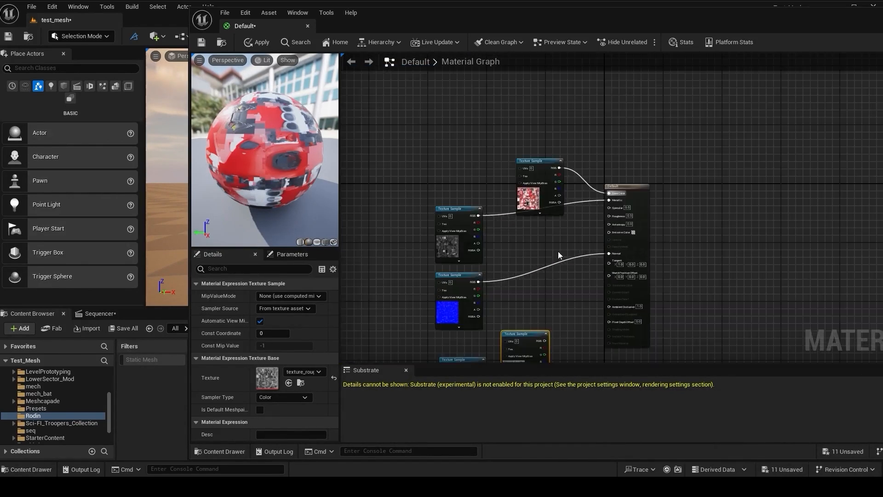
drag(530, 165, 453, 78)
drag(529, 348, 609, 229)
mouse_move(466, 222)
mouse_down()
mouse_move(506, 141)
mouse_move(465, 226)
mouse_up()
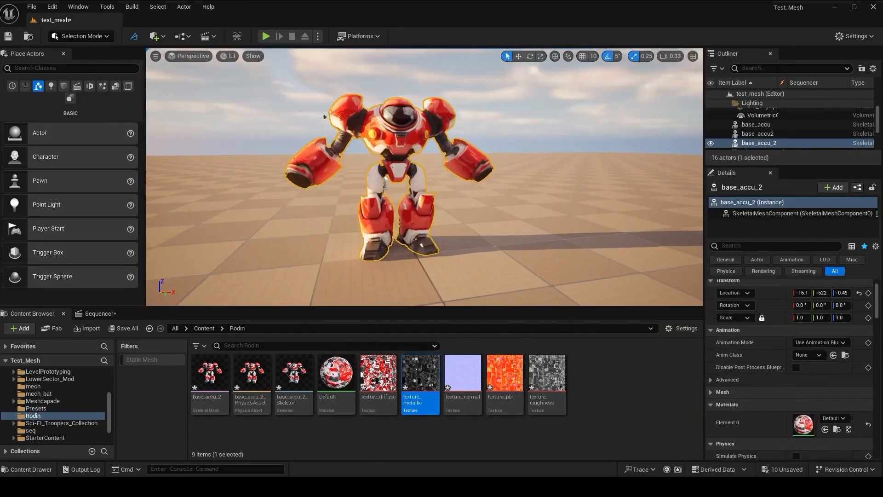
Start retargeting the rob_5_Anim animation sequence from the Meshcapade folder
mouse_move(428, 236)
right_down()
mouse_move(414, 236)
mouse_move(429, 235)
right_up()
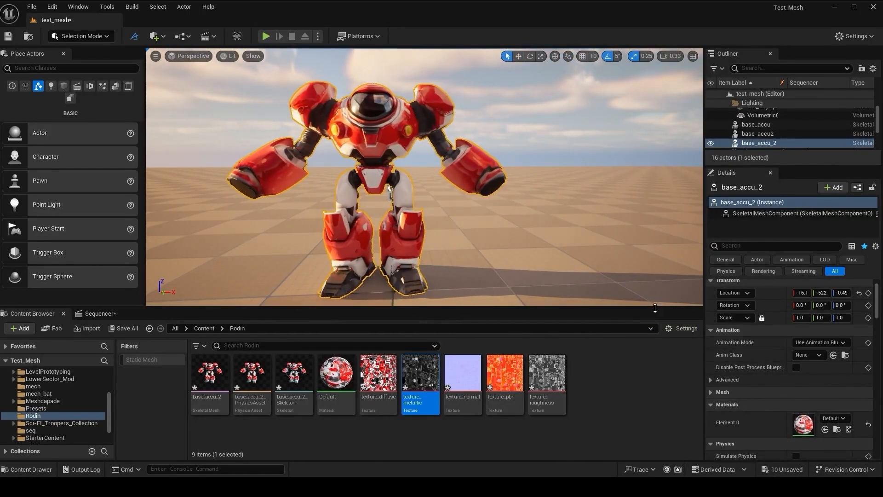
drag(506, 308, 504, 278)
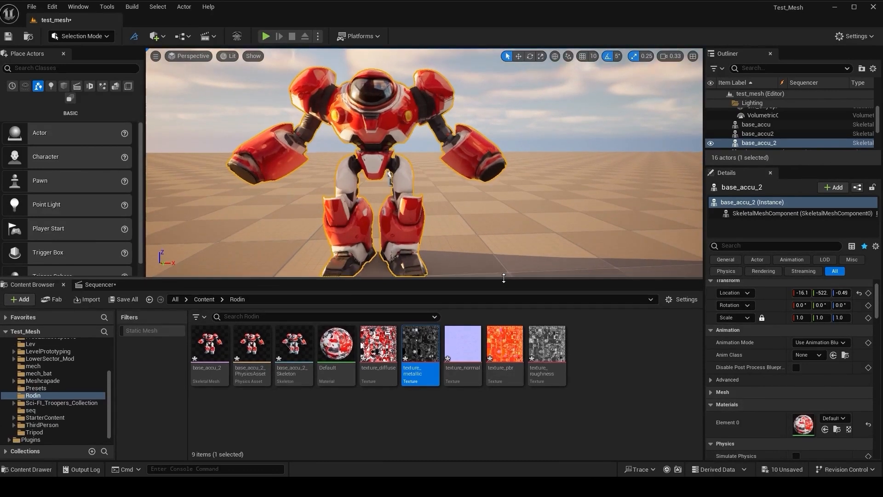
scroll(106, 390, up, 3)
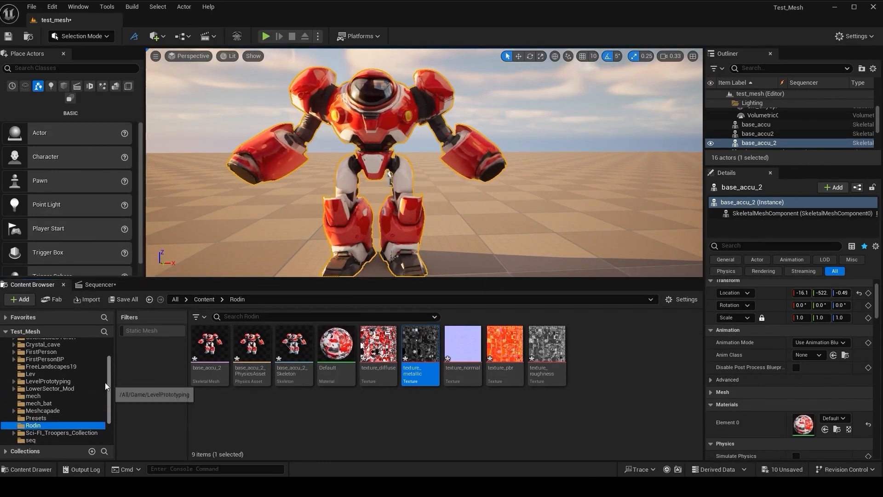
scroll(101, 380, down, 2)
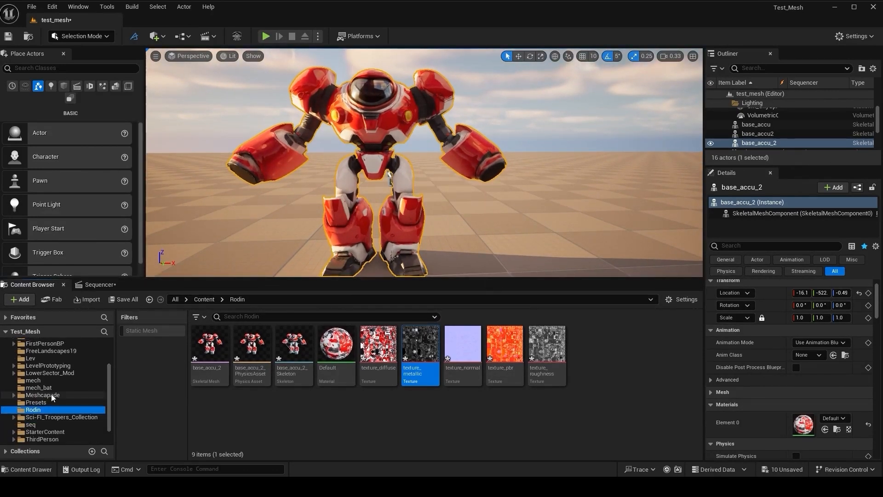
click(61, 395)
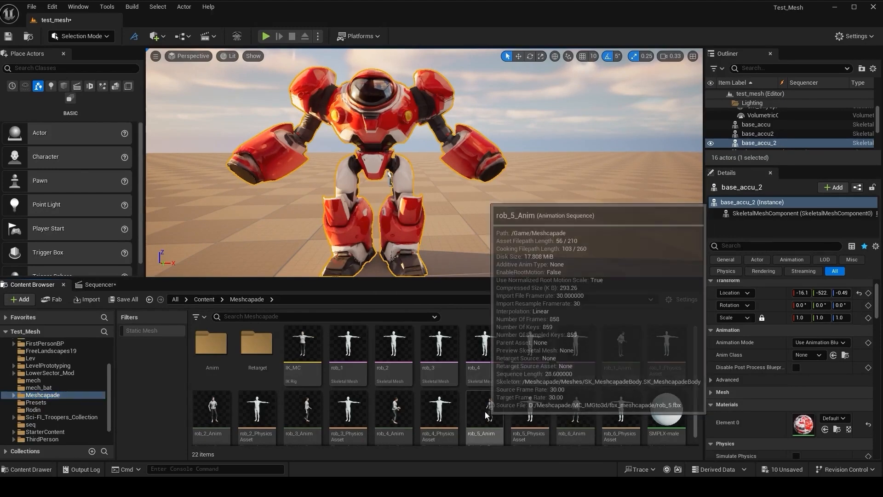
right_click(496, 422)
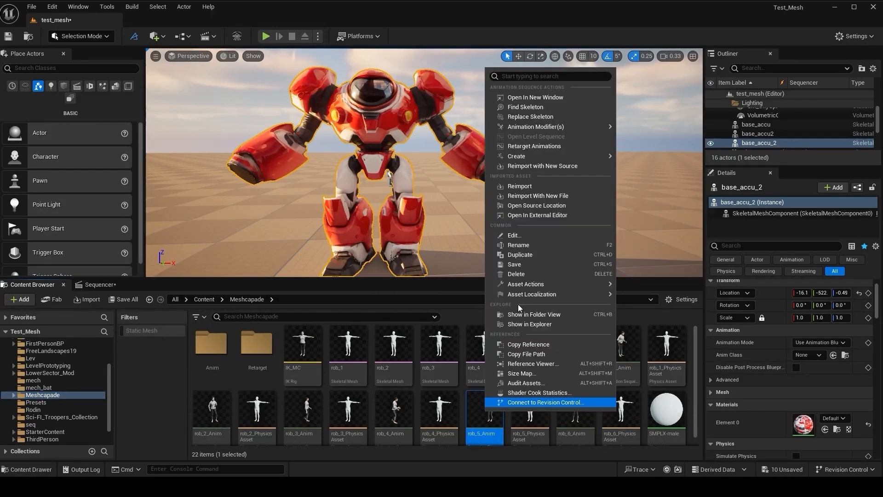
click(532, 147)
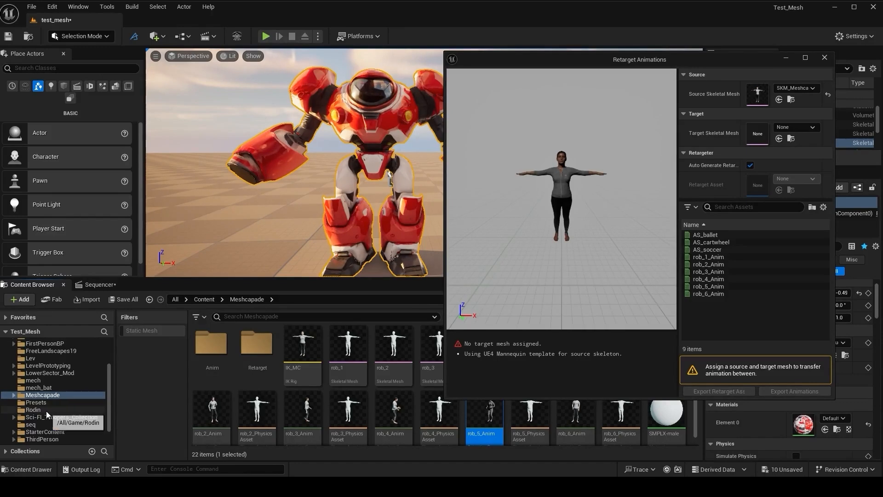
Assign base_accu_2 from the Rodin folder as the target skeletal mesh and preview rob_5_Anim on it
click(33, 409)
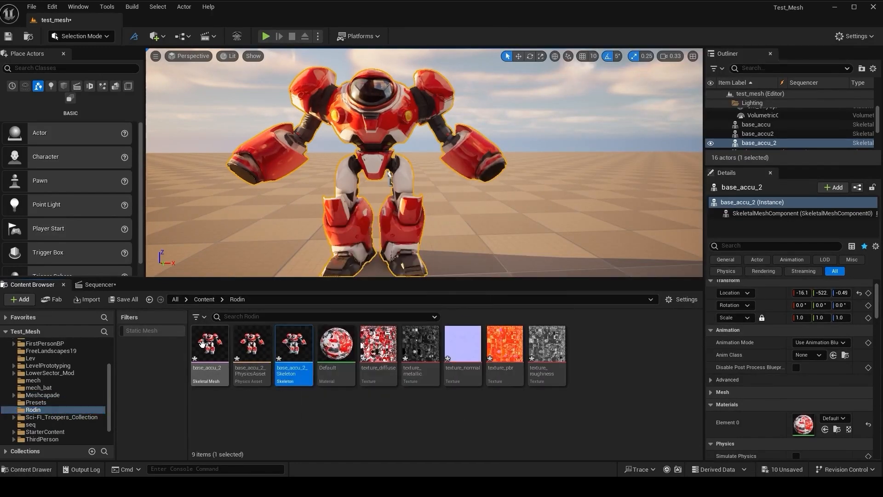
click(158, 444)
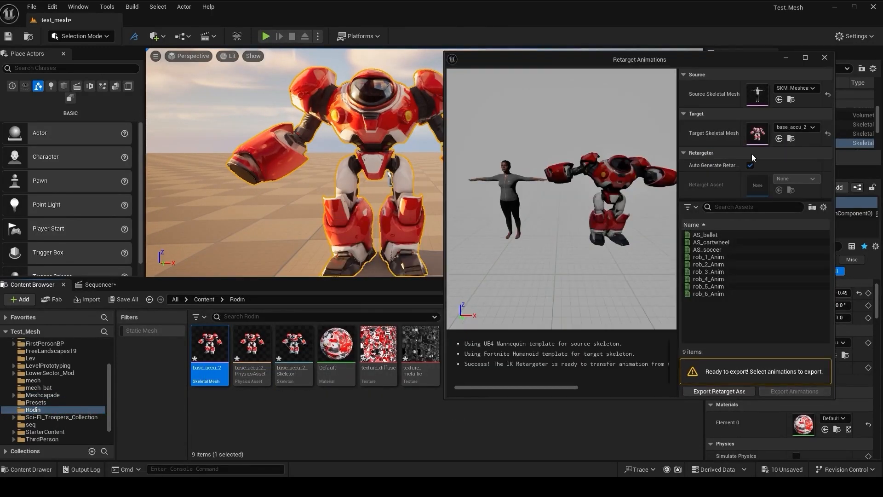
right_drag(562, 199, 561, 177)
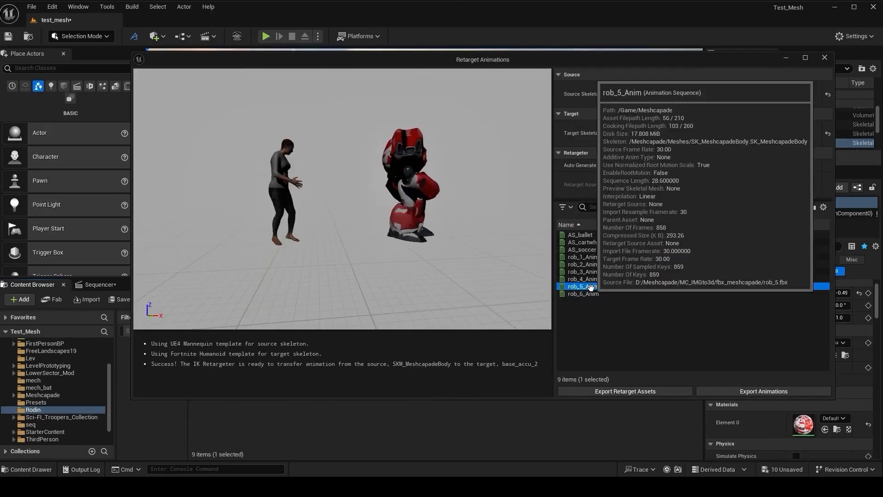
Export the retargeted rob_5_Anim animation for base_accu_2 into the Meshcapade/Anim folder
mouse_move(443, 258)
right_down()
mouse_move(416, 254)
mouse_move(442, 258)
right_up()
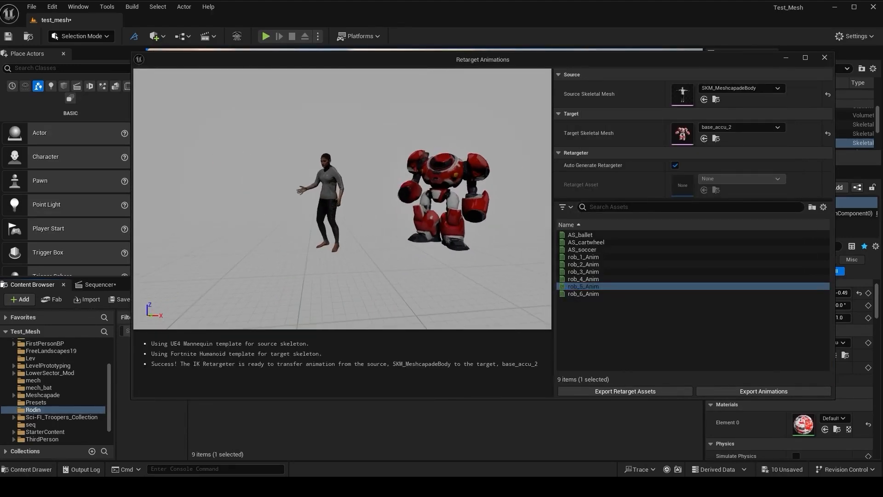
click(743, 391)
click(238, 239)
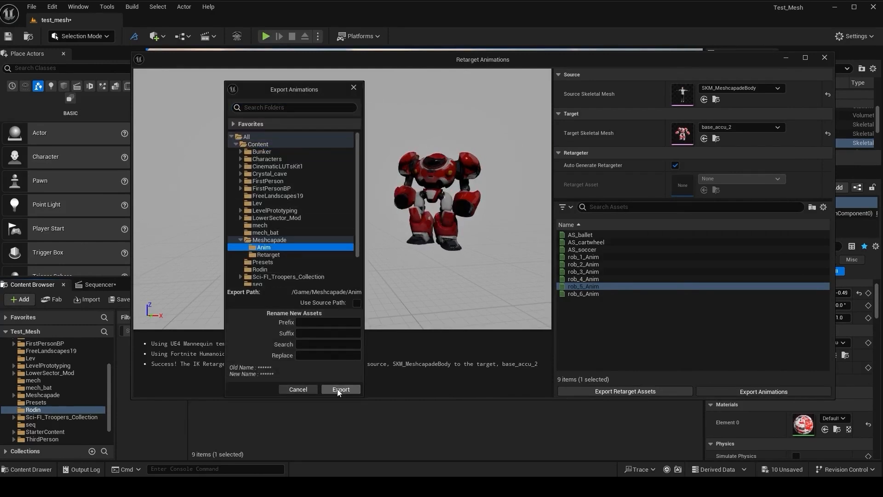
click(341, 389)
click(371, 283)
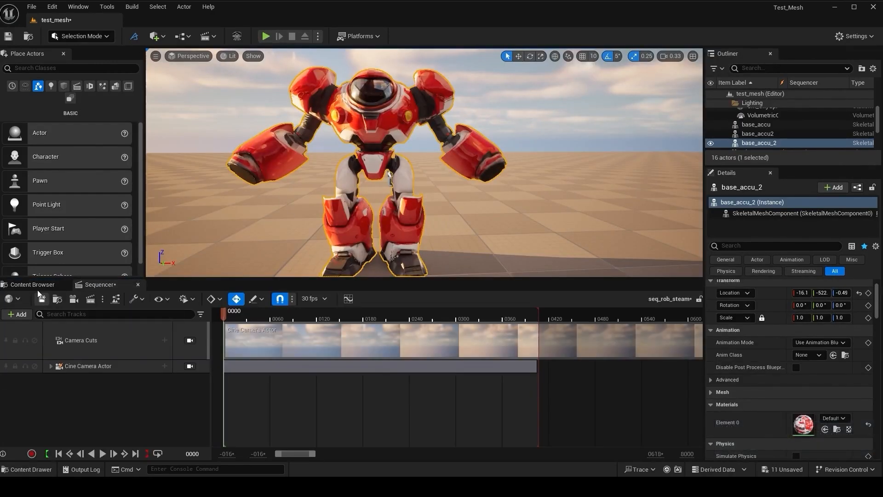
Add the base_accu_2 actor to the seq_rob_steam sequence and assign rob_5_Anim1 to its animation track
click(18, 314)
mouse_move(67, 165)
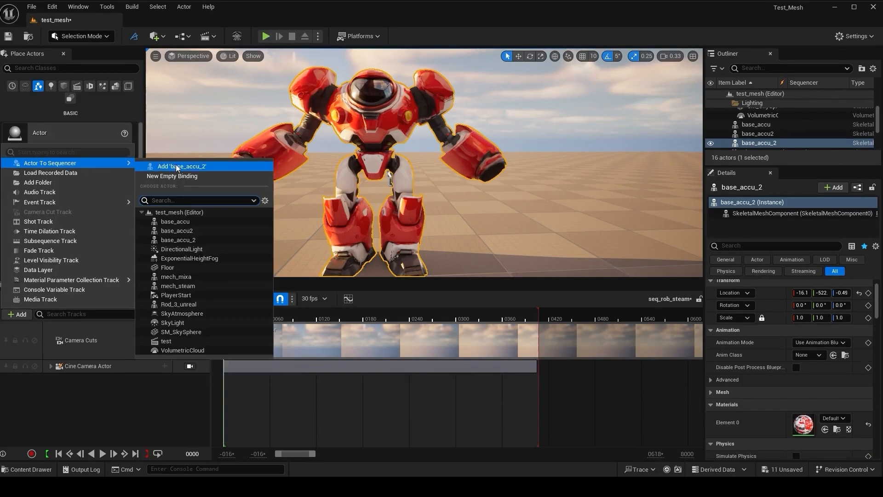
click(176, 164)
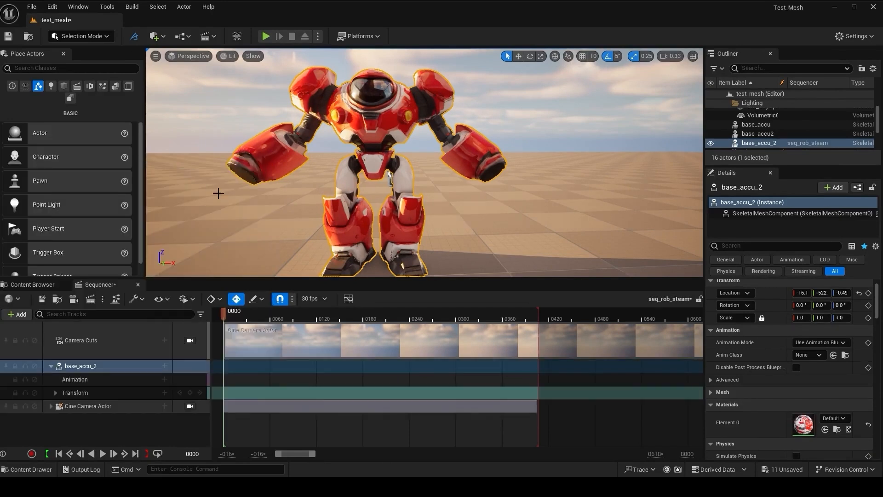
click(165, 379)
click(213, 270)
Play the seq_rob_steam sequence and examine the robot's retargeted motion from different viewpoints
drag(287, 314, 271, 312)
key(space)
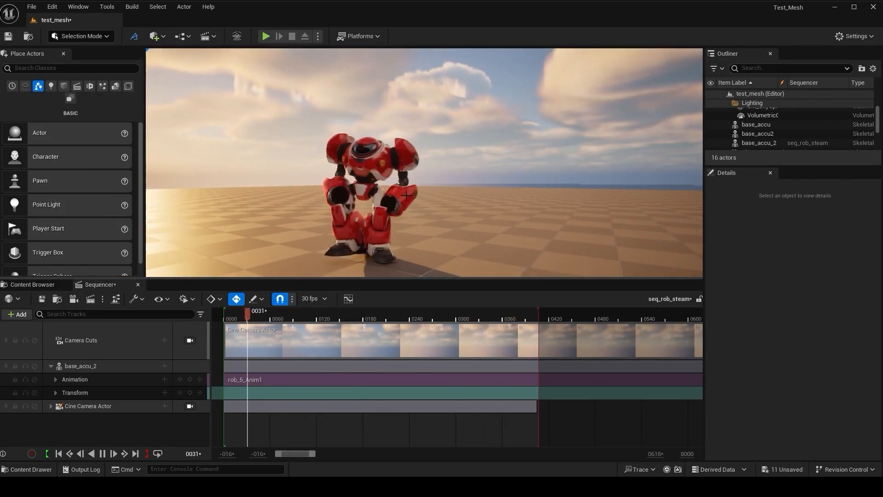
click(413, 192)
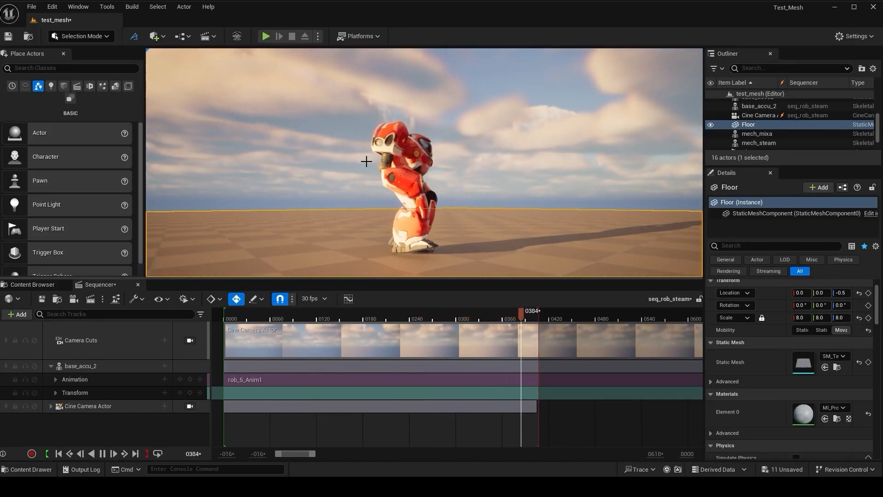
click(367, 179)
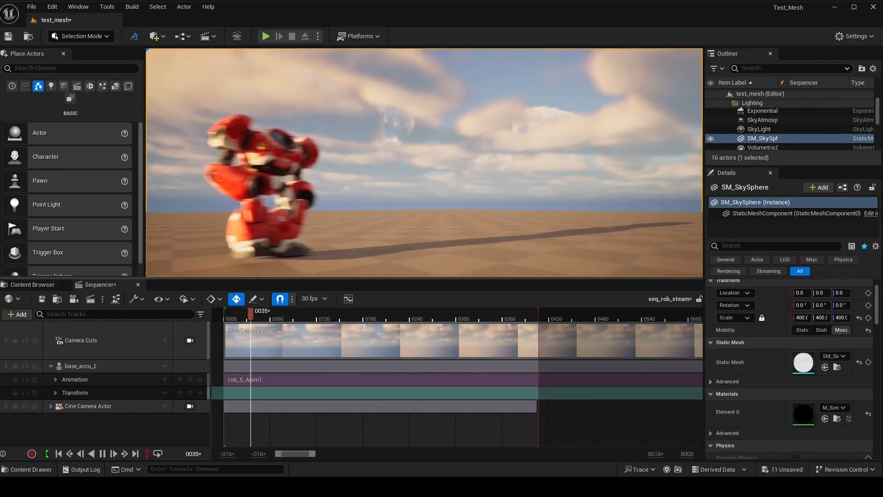
drag(367, 179, 354, 194)
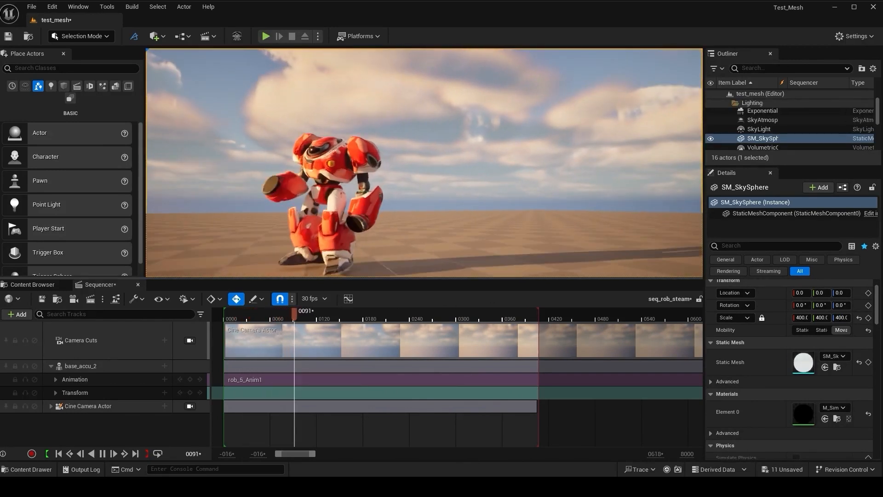